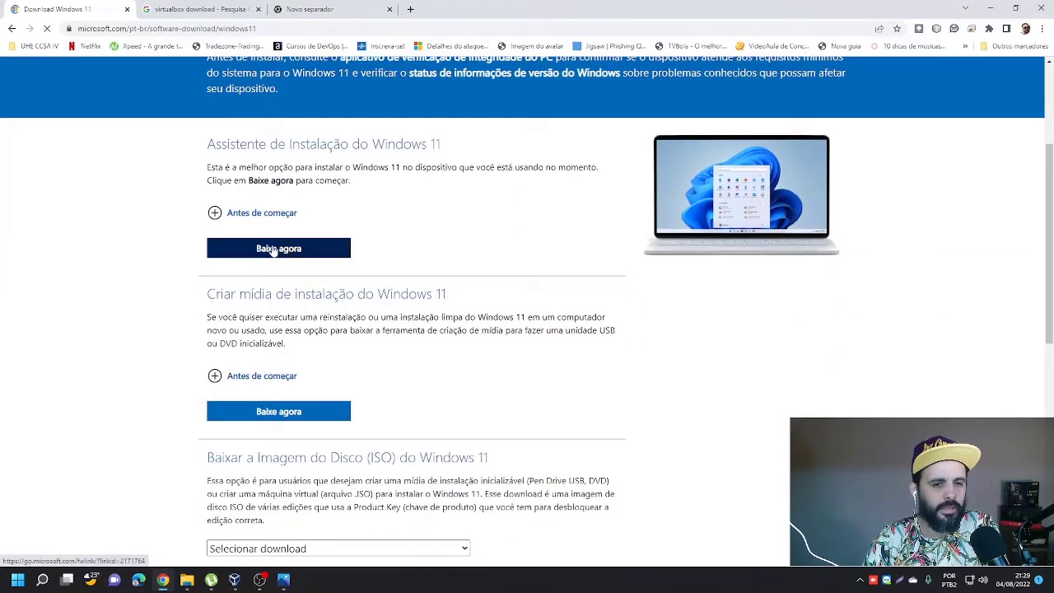
# Step: Request the Windows 11 (multi-edition ISO) download from the disk image section of Microsoft's Windows 11 page
pyautogui.scroll(-3, 304, 412)
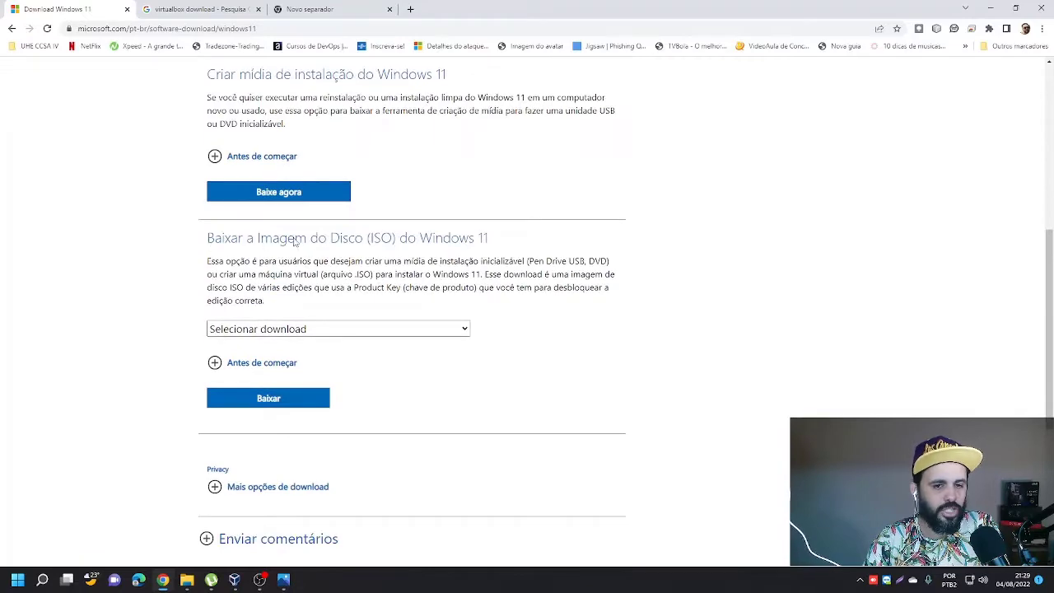
pyautogui.scroll(3, 272, 231)
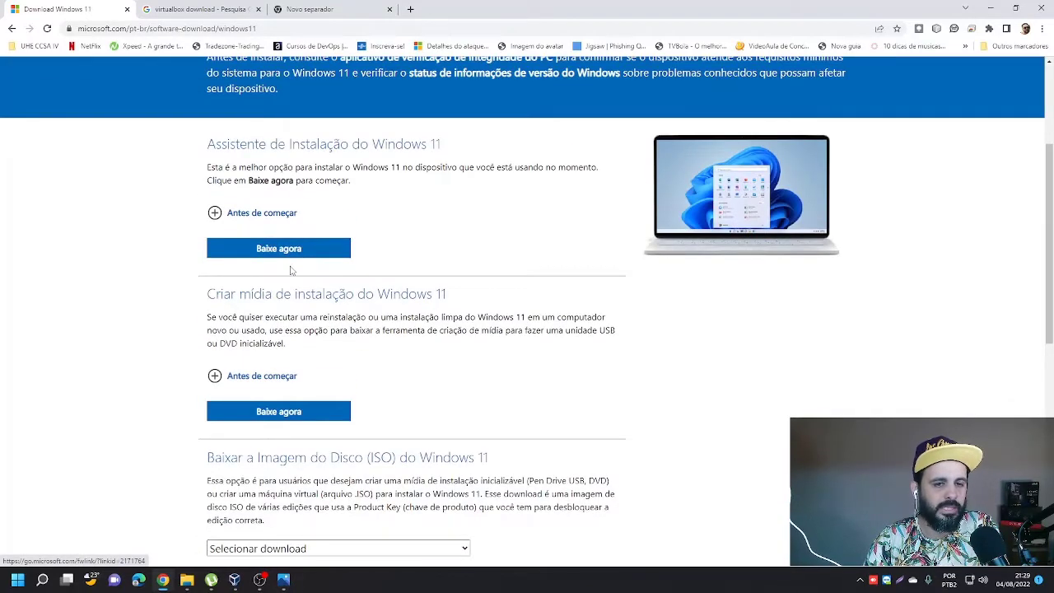
pyautogui.scroll(-4, 294, 302)
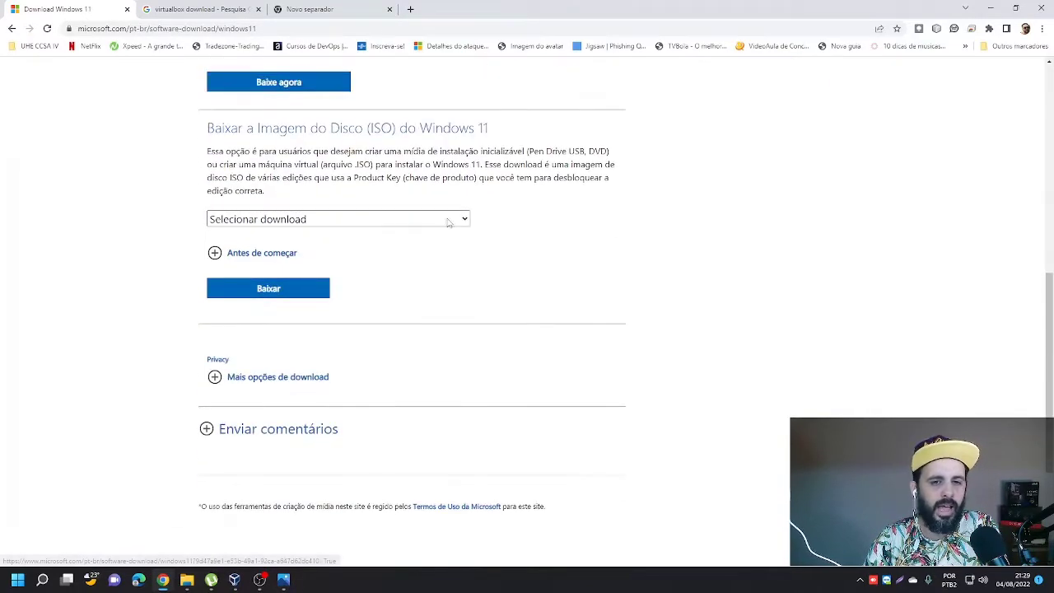
pyautogui.click(462, 221)
pyautogui.click(297, 252)
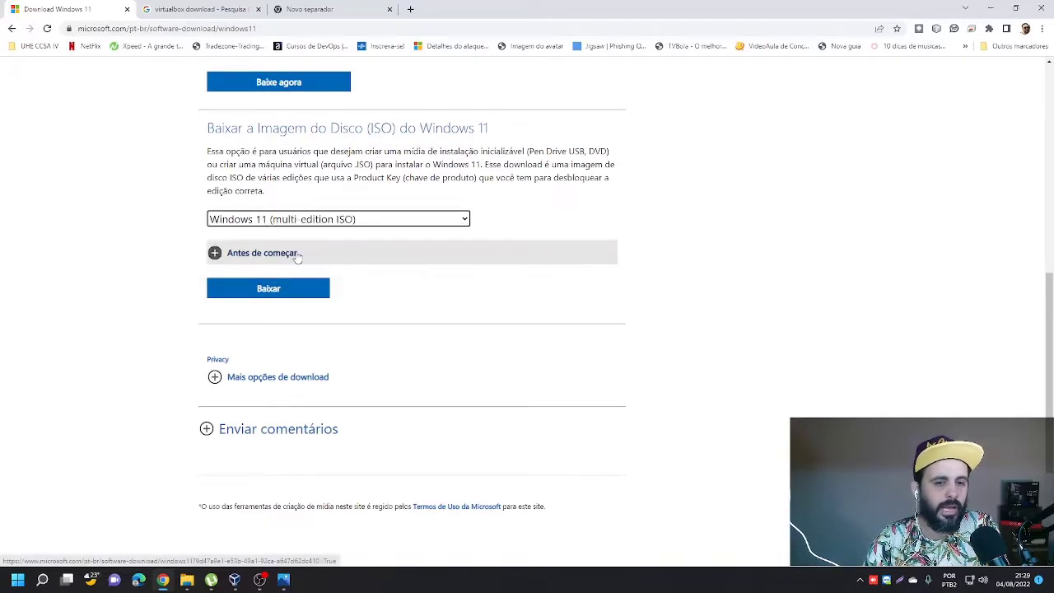
pyautogui.click(242, 289)
# Step: Confirm Português (Brasil) as the product language and download the 64-bit Windows 11 ISO
pyautogui.scroll(-2, 243, 290)
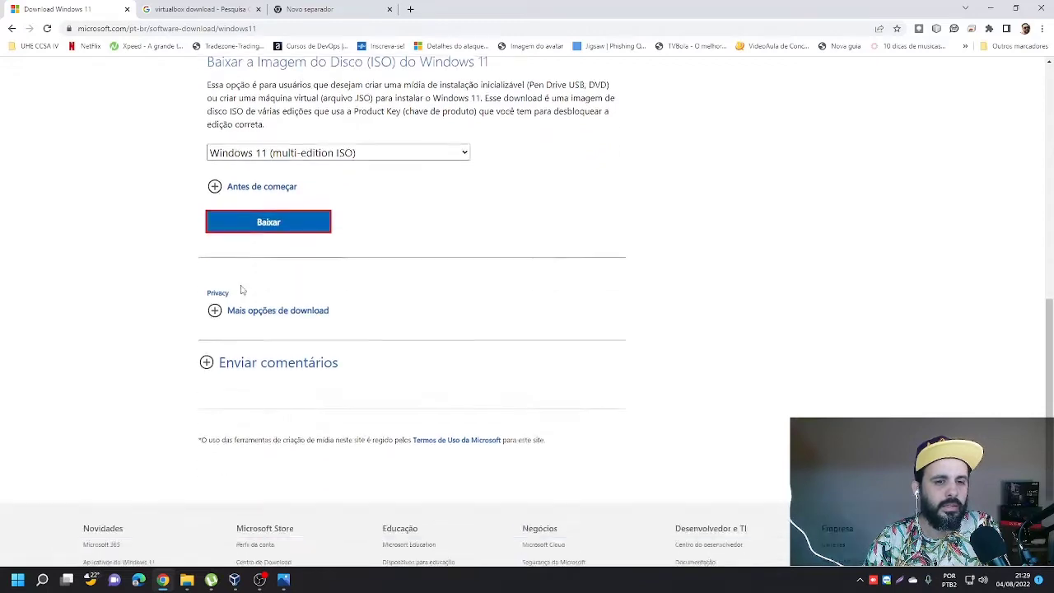
pyautogui.click(307, 242)
pyautogui.scroll(-6, 371, 370)
pyautogui.click(278, 422)
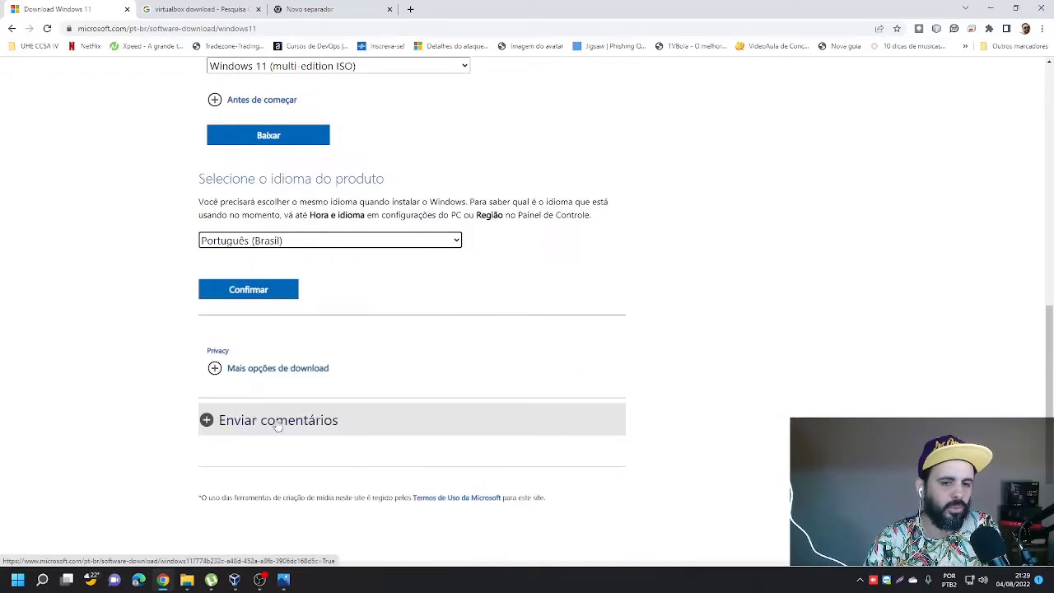
pyautogui.click(267, 293)
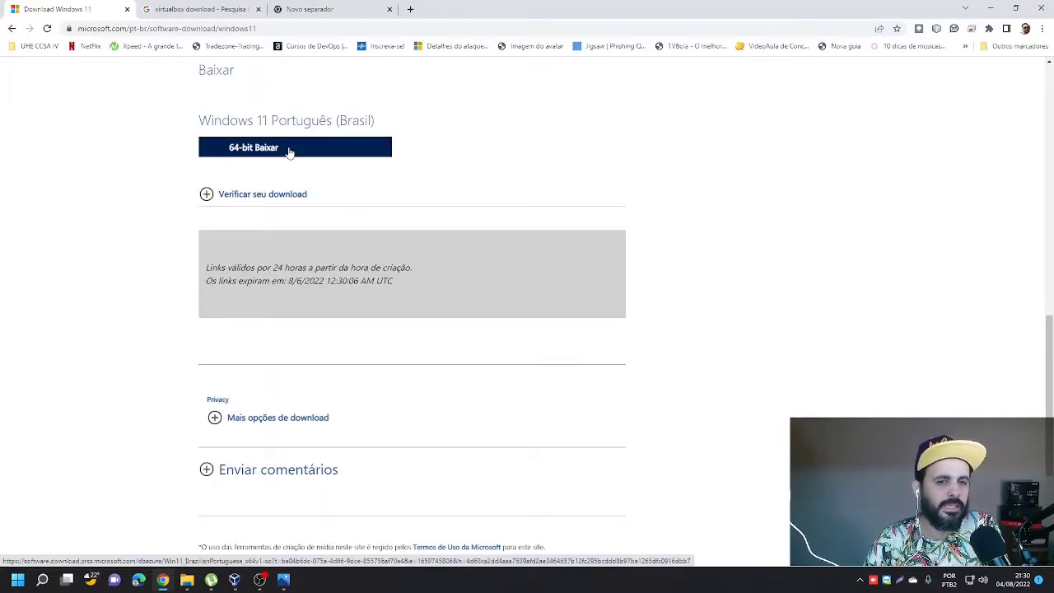
pyautogui.click(289, 151)
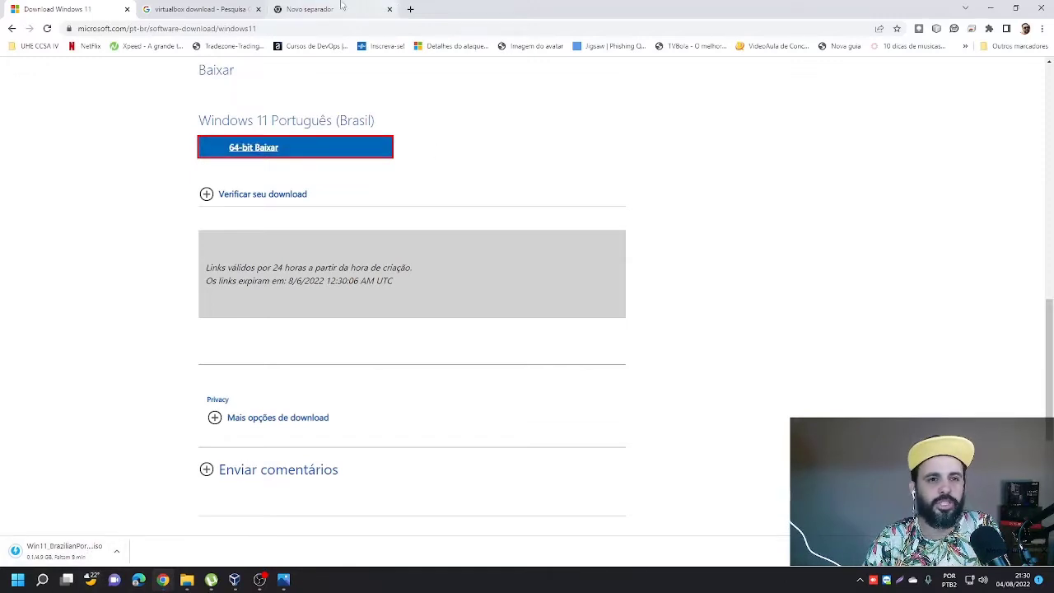
# Step: Go from the VirtualBox search results to the official downloads page and download the VirtualBox 6.1.36 installer for Windows hosts
pyautogui.click(221, 10)
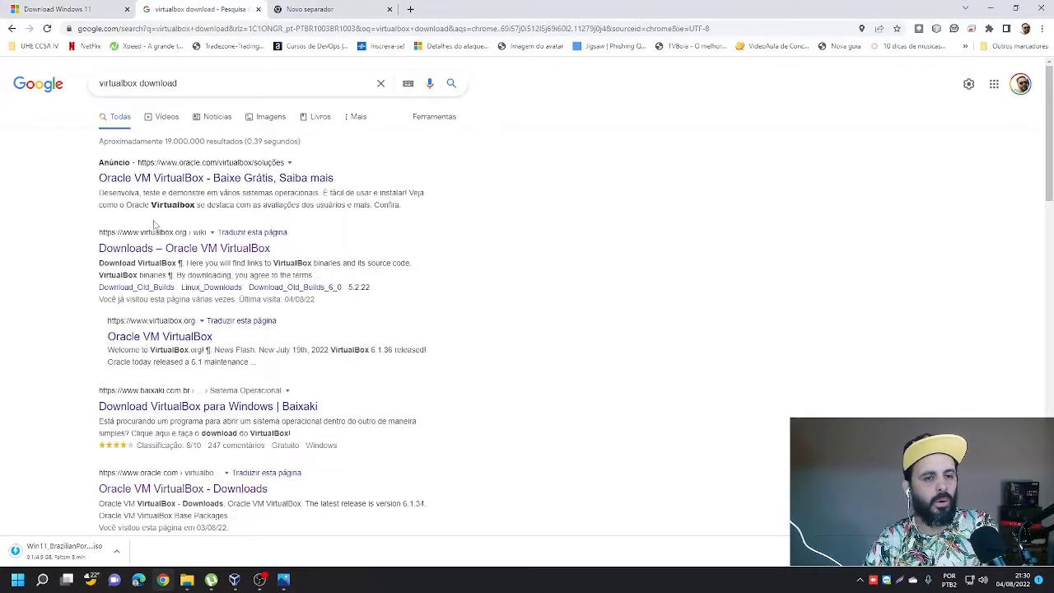
pyautogui.click(235, 85)
pyautogui.tripleClick(242, 85)
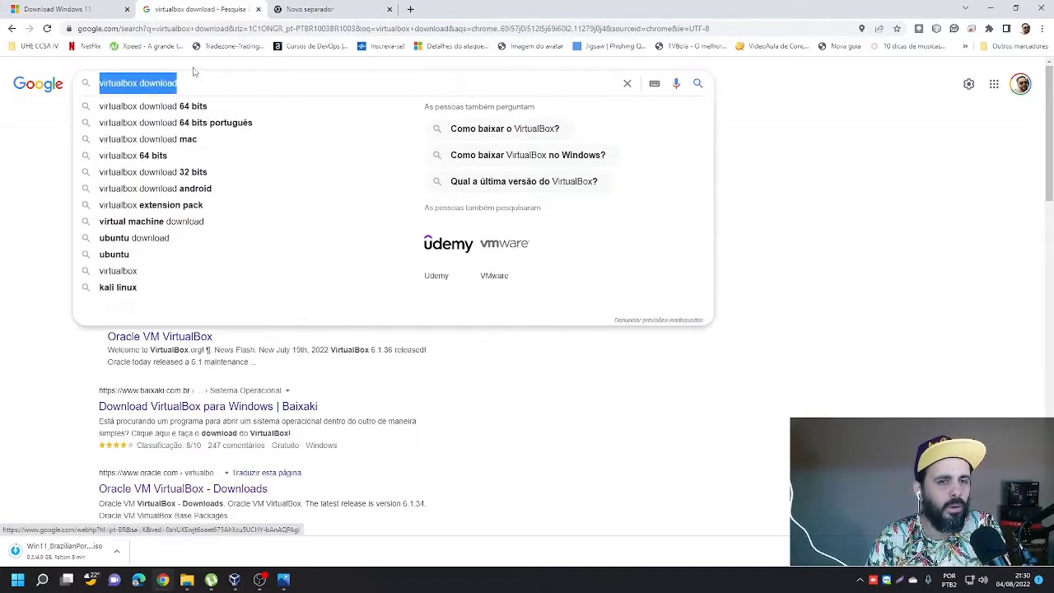
pyautogui.click(402, 359)
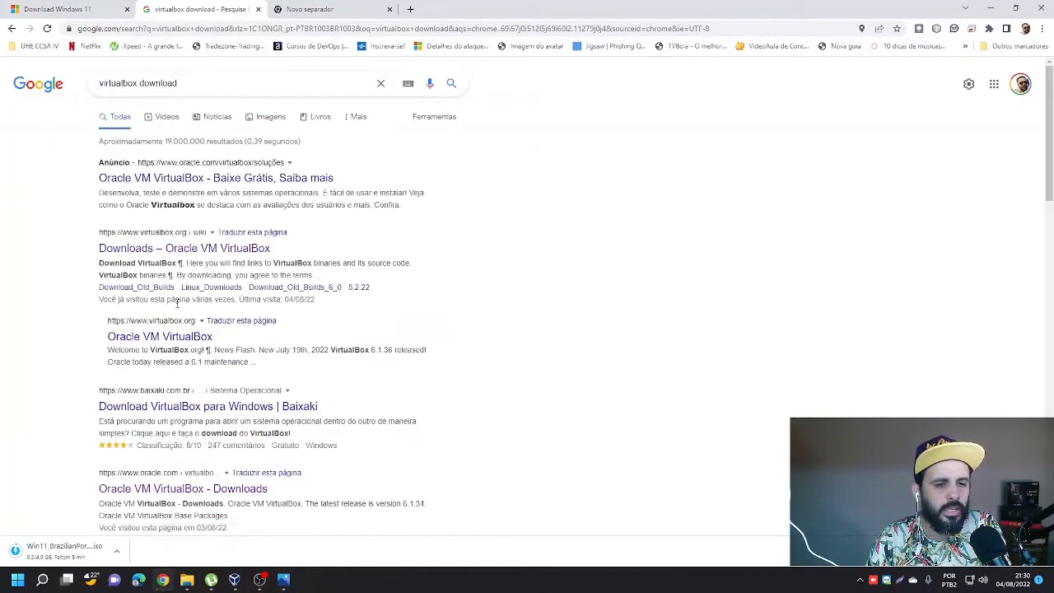
pyautogui.click(181, 253)
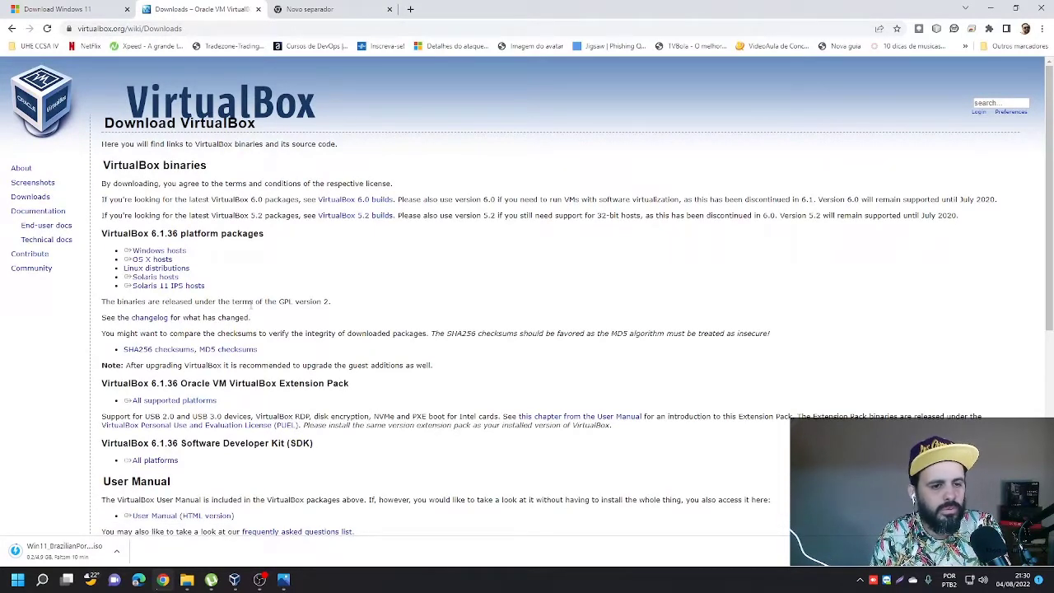
pyautogui.click(160, 250)
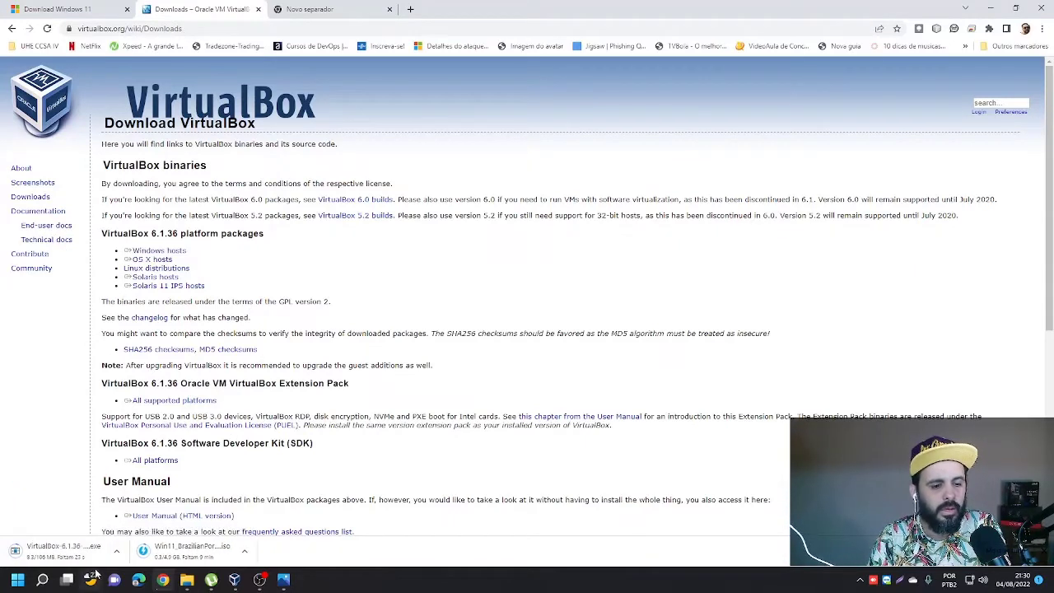
pyautogui.click(91, 579)
pyautogui.click(487, 453)
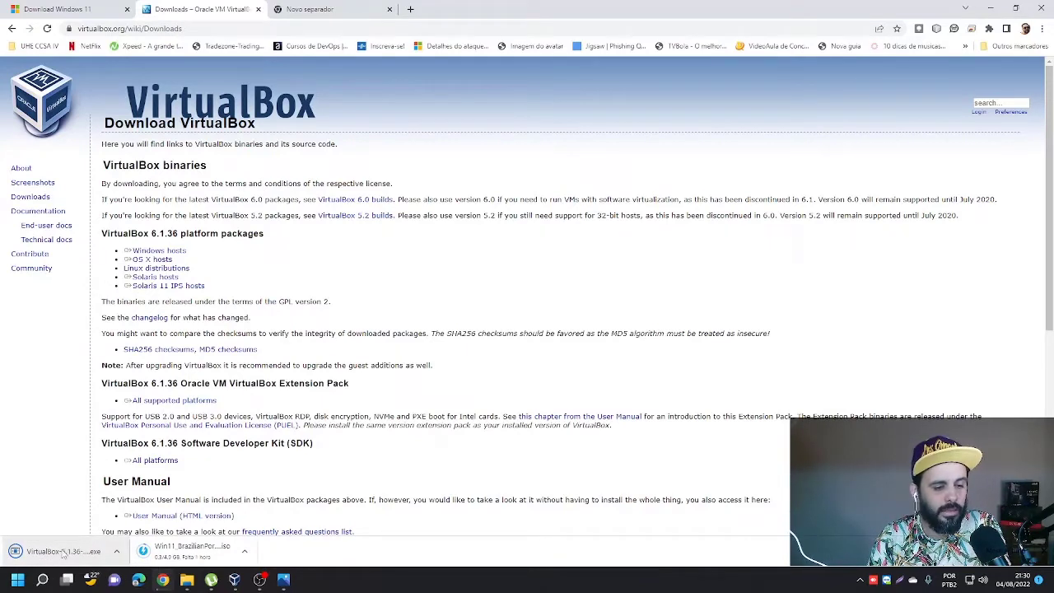
pyautogui.click(64, 554)
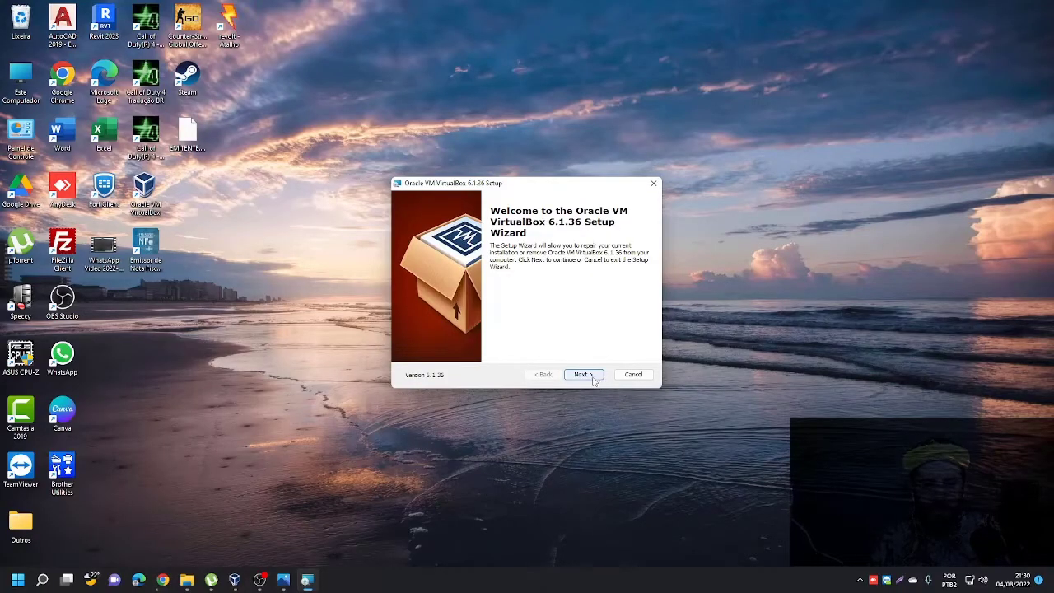
pyautogui.click(593, 375)
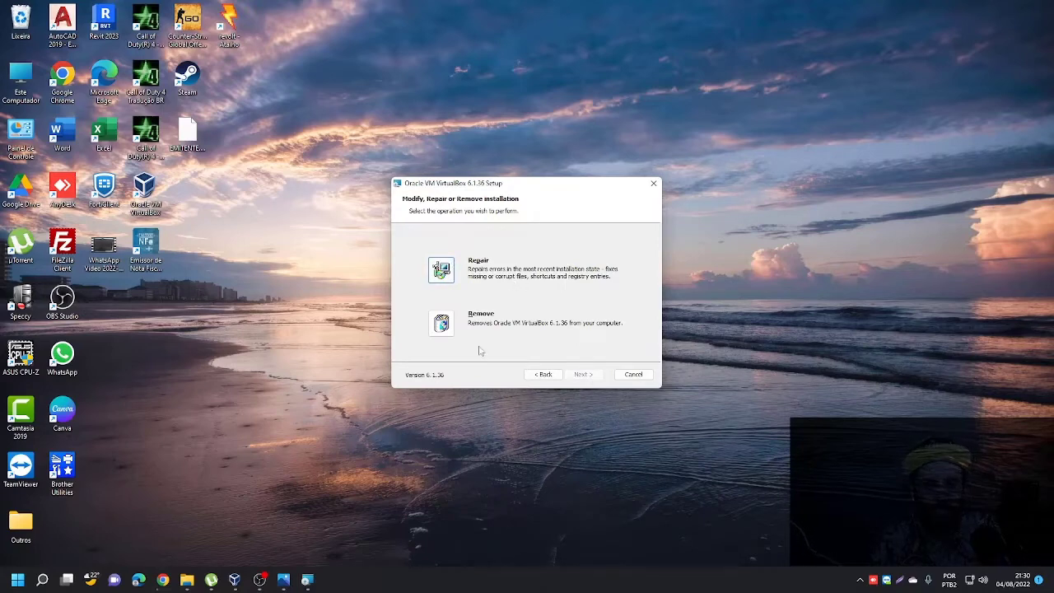
pyautogui.click(632, 375)
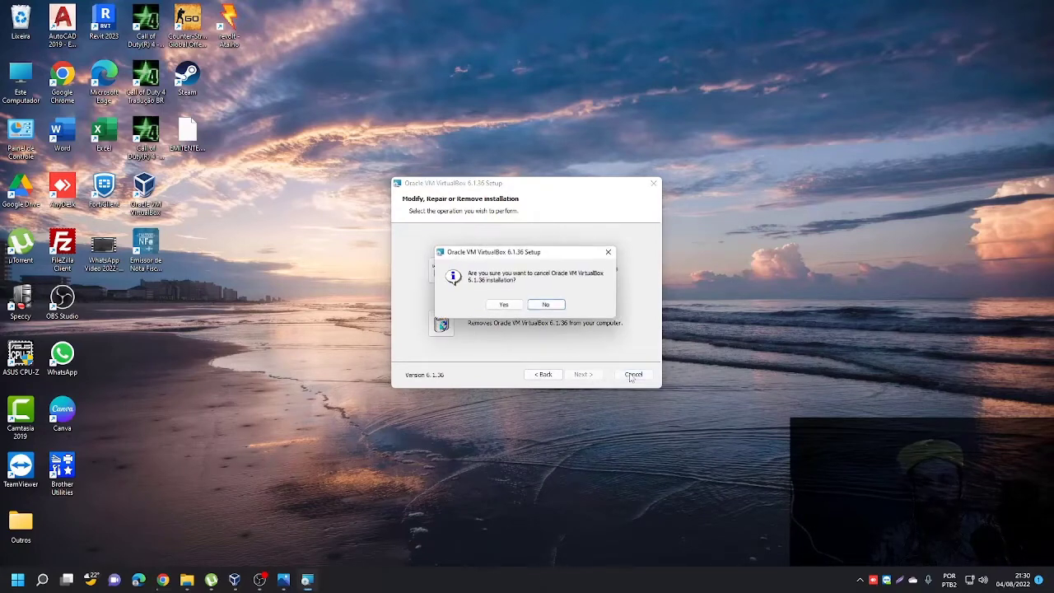
pyautogui.click(499, 304)
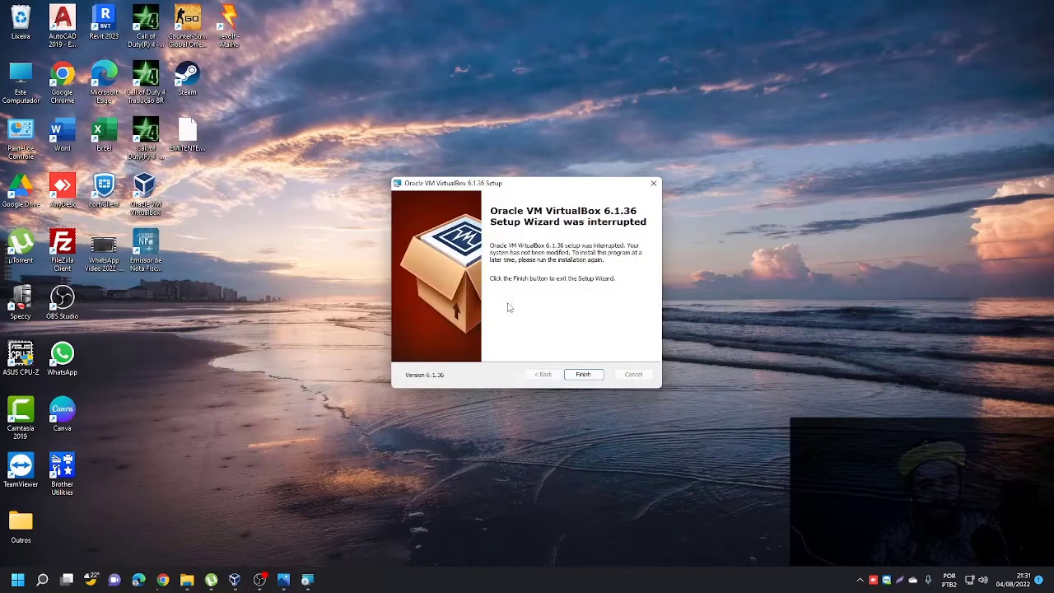
pyautogui.click(595, 376)
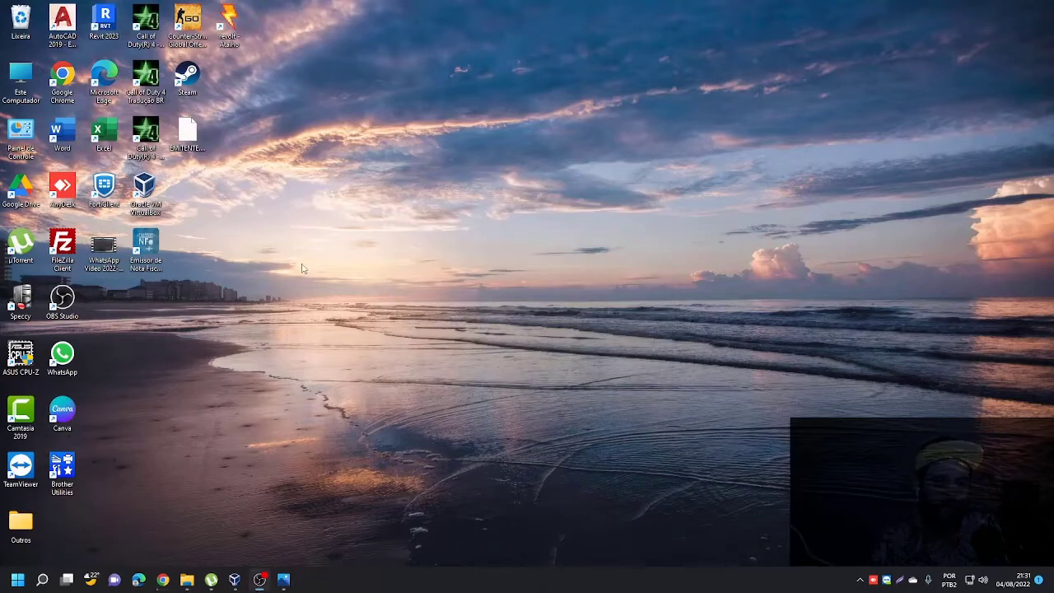
# Step: Switch to Oracle VM VirtualBox and start a new virtual machine named WIN11 with the version Windows 11 (64-bit)
pyautogui.doubleClick(146, 190)
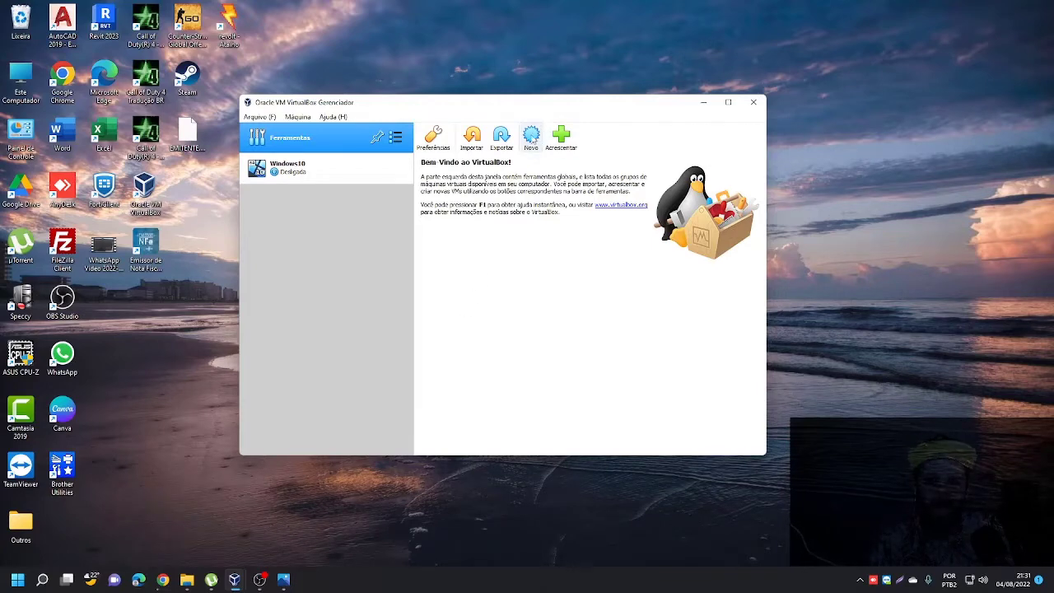
pyautogui.click(531, 136)
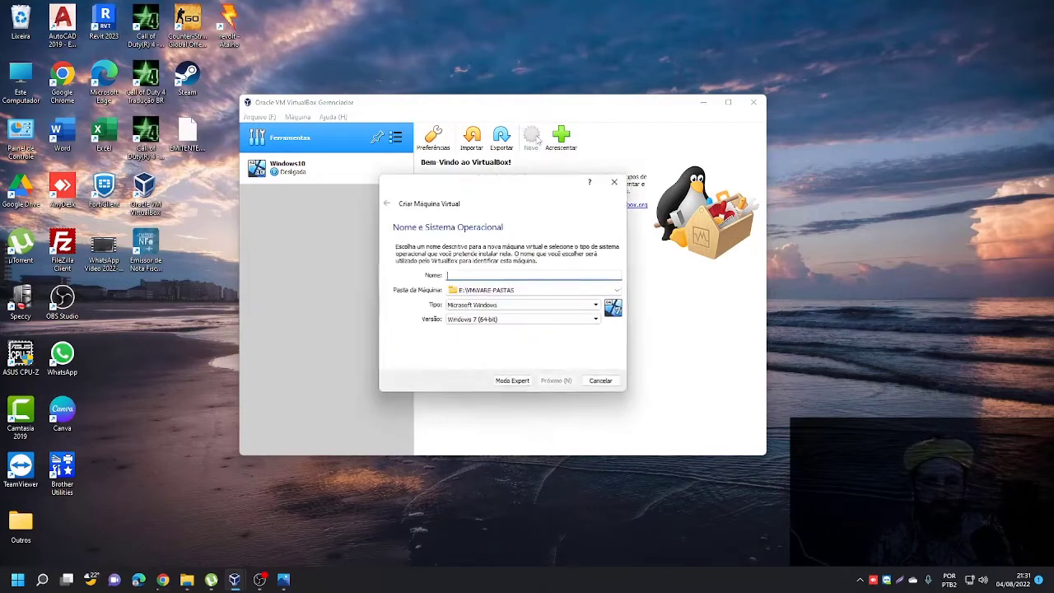
pyautogui.write('Win11')
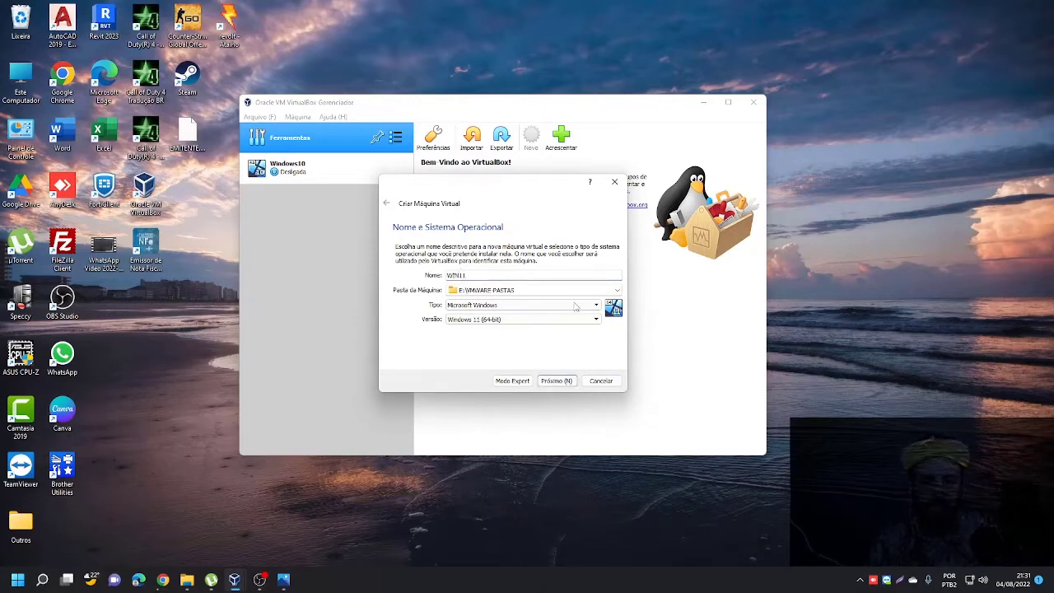
pyautogui.click(509, 320)
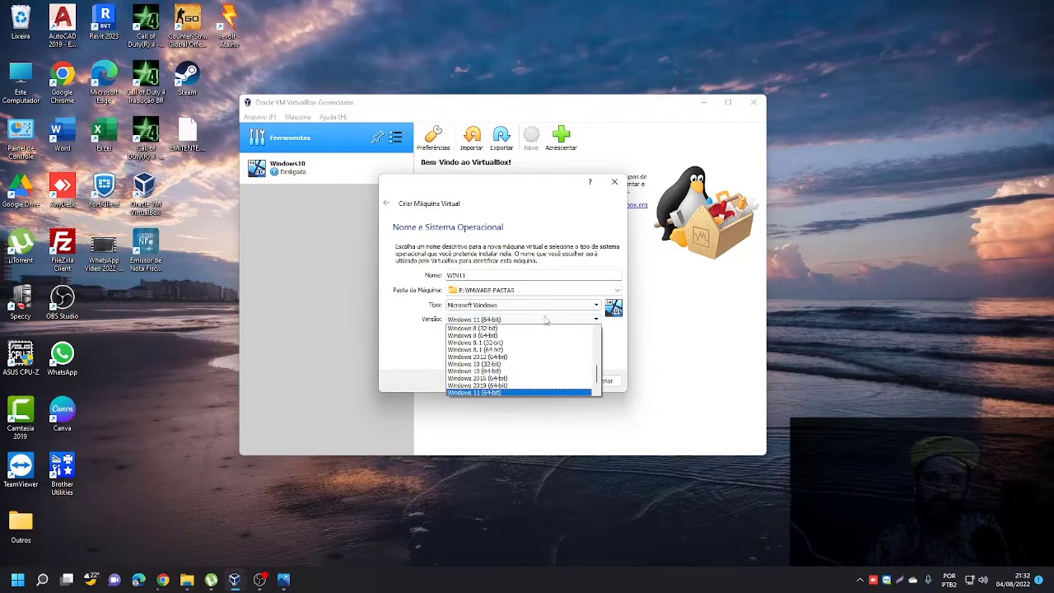
pyautogui.click(611, 337)
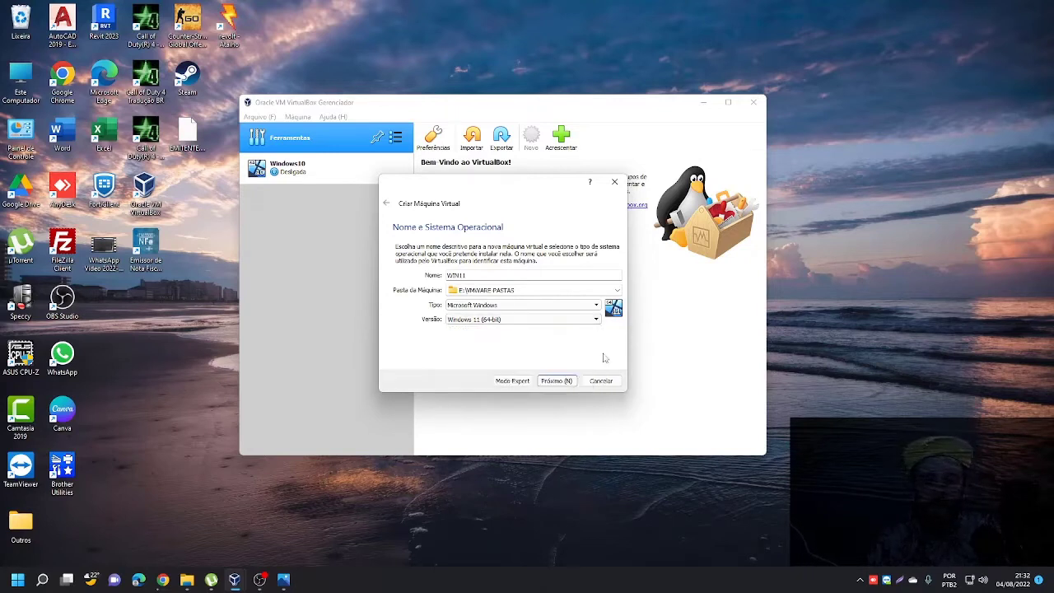
# Step: Review the machine folder and system type, then accept the name and operating system settings with the Microsoft Windows type
pyautogui.click(476, 290)
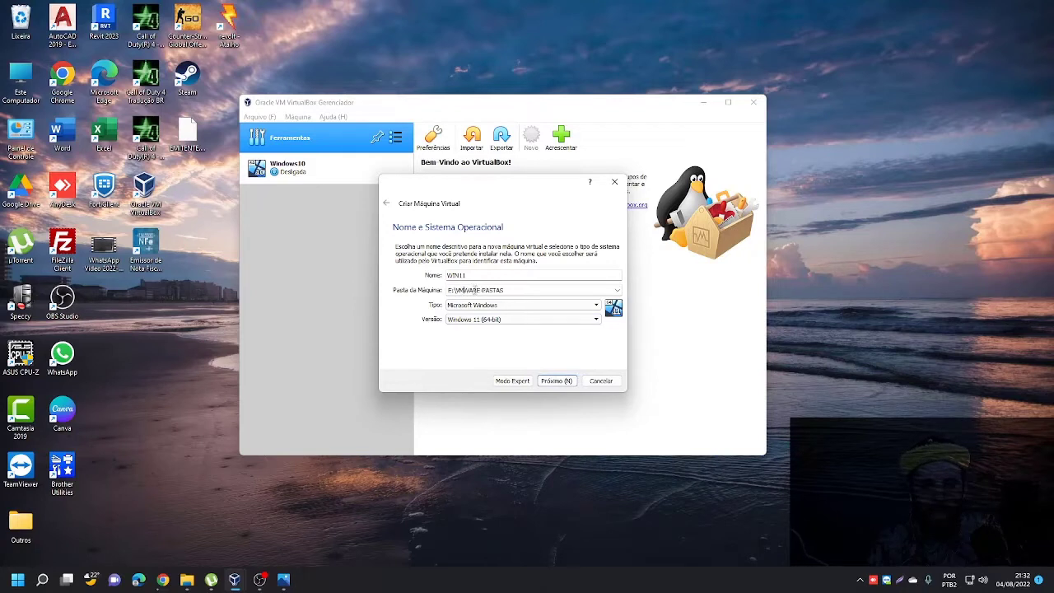
pyautogui.moveTo(467, 290); pyautogui.dragTo(512, 293)
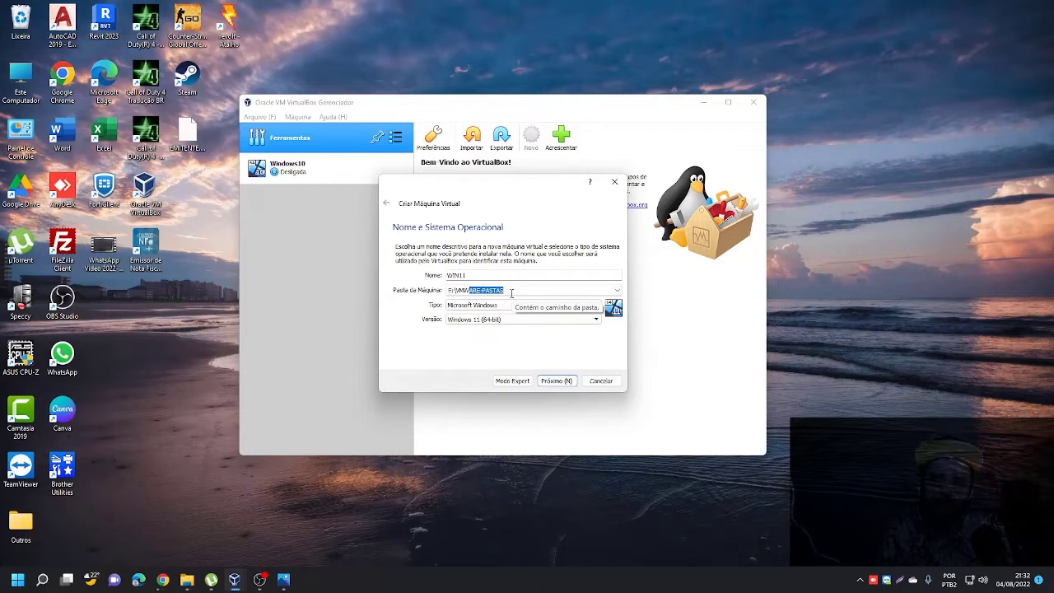
pyautogui.click(450, 293)
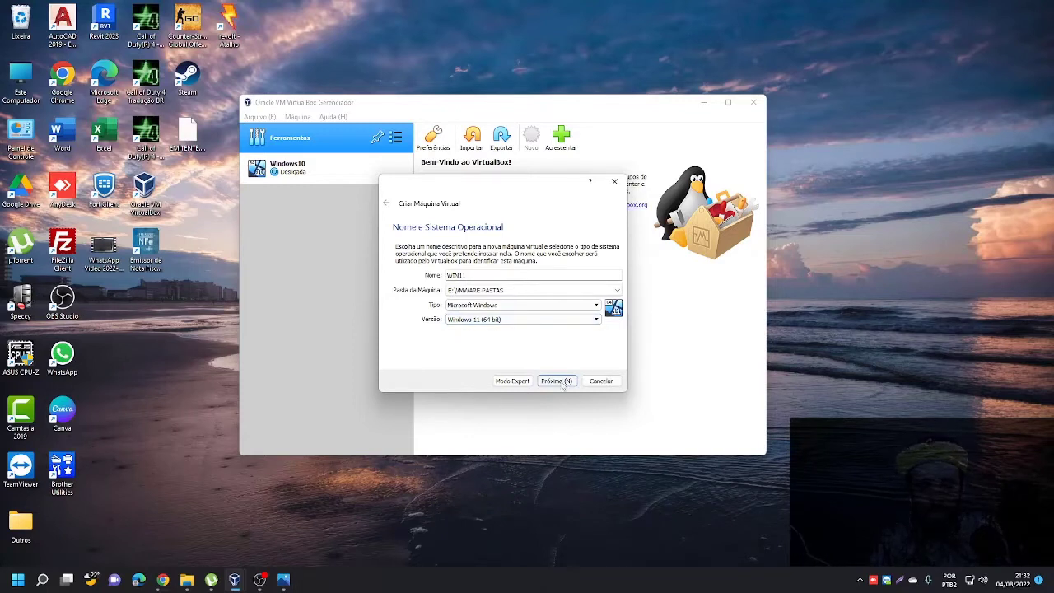
pyautogui.click(502, 304)
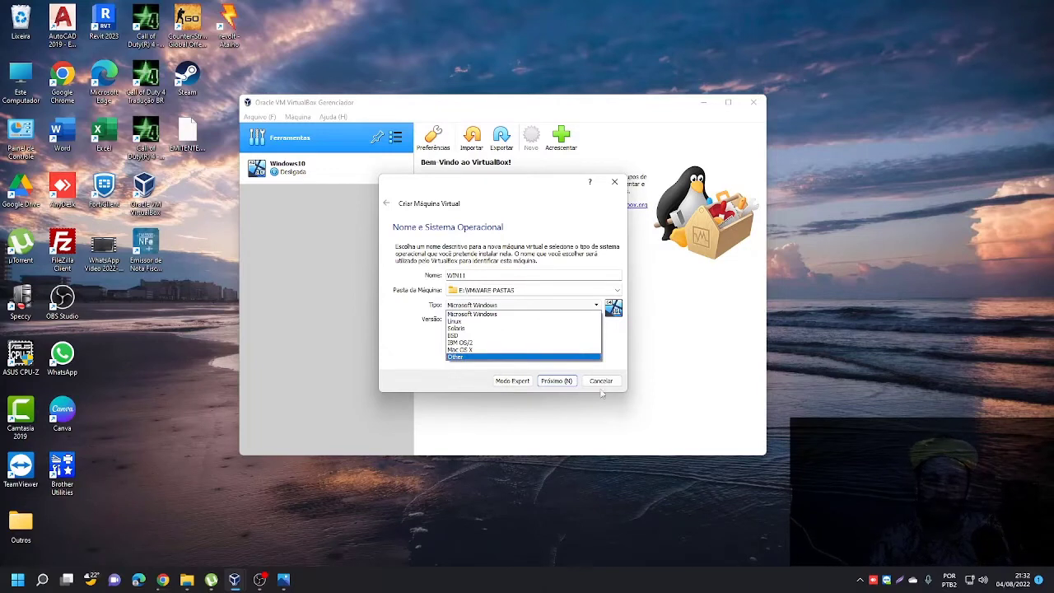
pyautogui.click(624, 360)
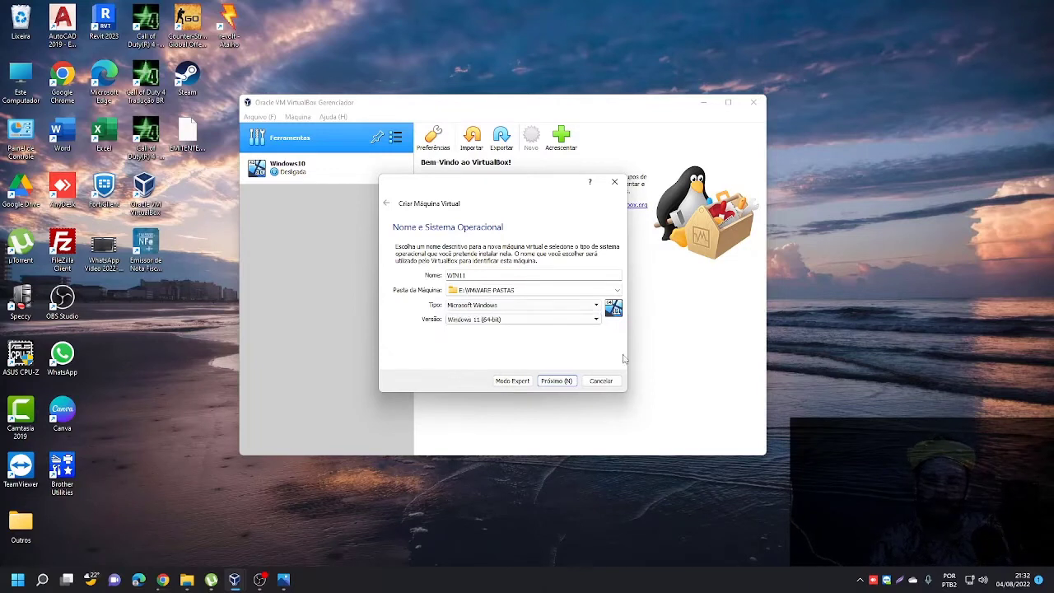
pyautogui.click(556, 381)
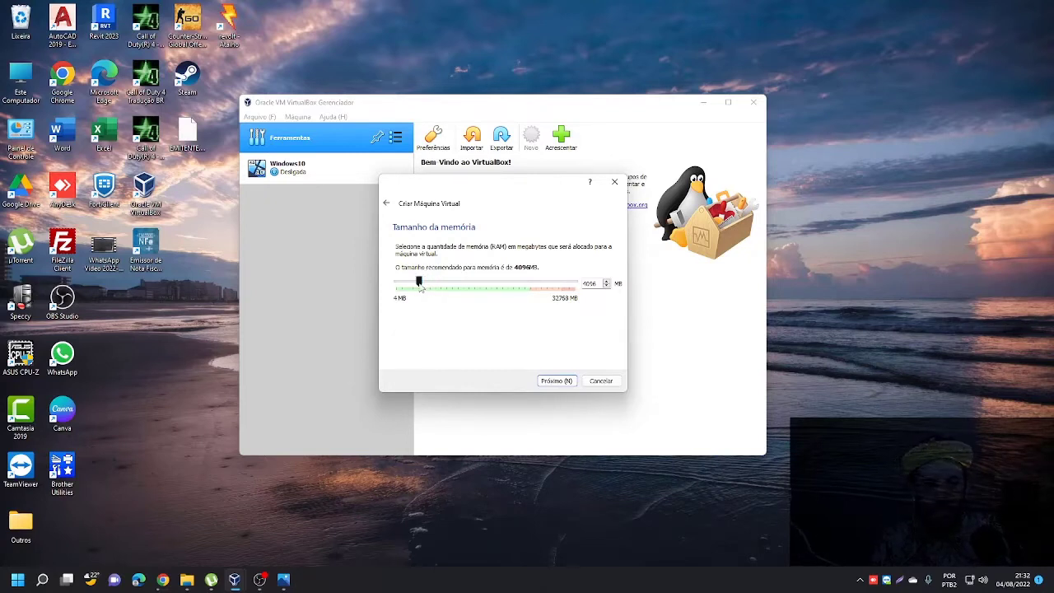
# Step: Accept 4096 MB of memory and choose to create a new virtual hard disk for the machine
pyautogui.click(557, 382)
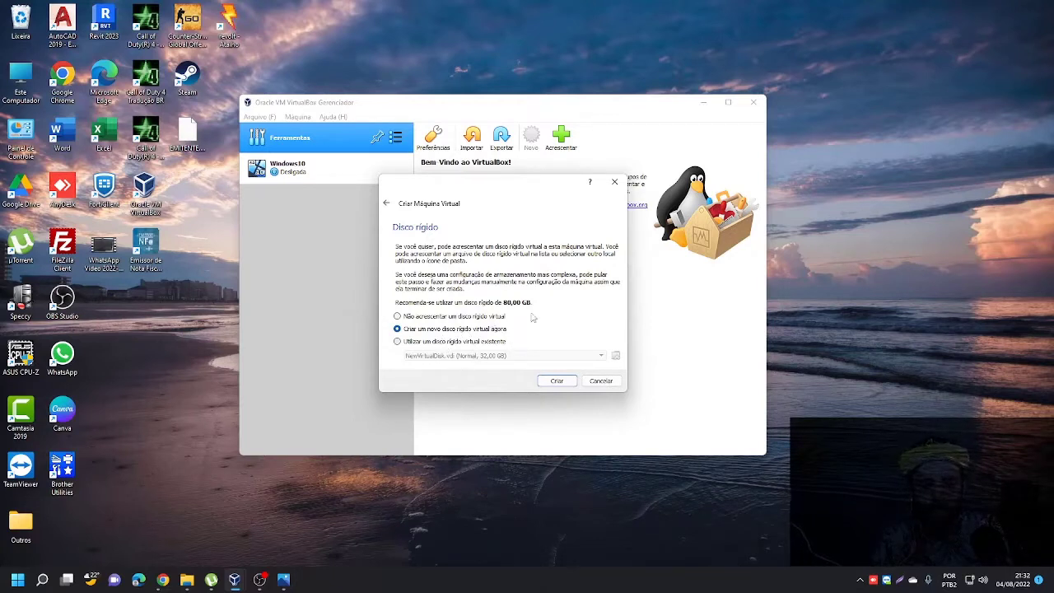
pyautogui.click(440, 343)
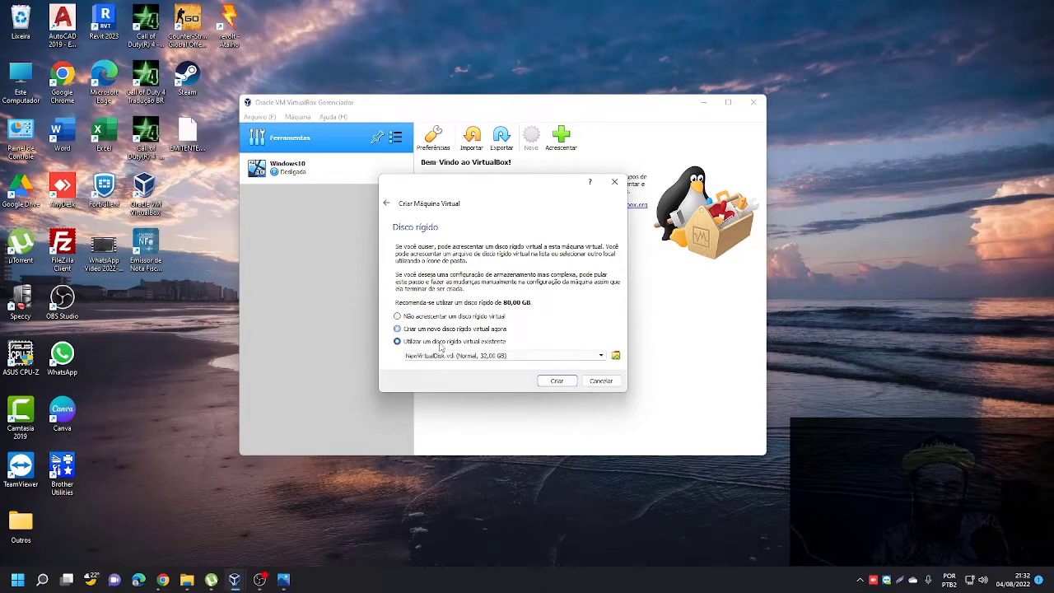
pyautogui.click(531, 355)
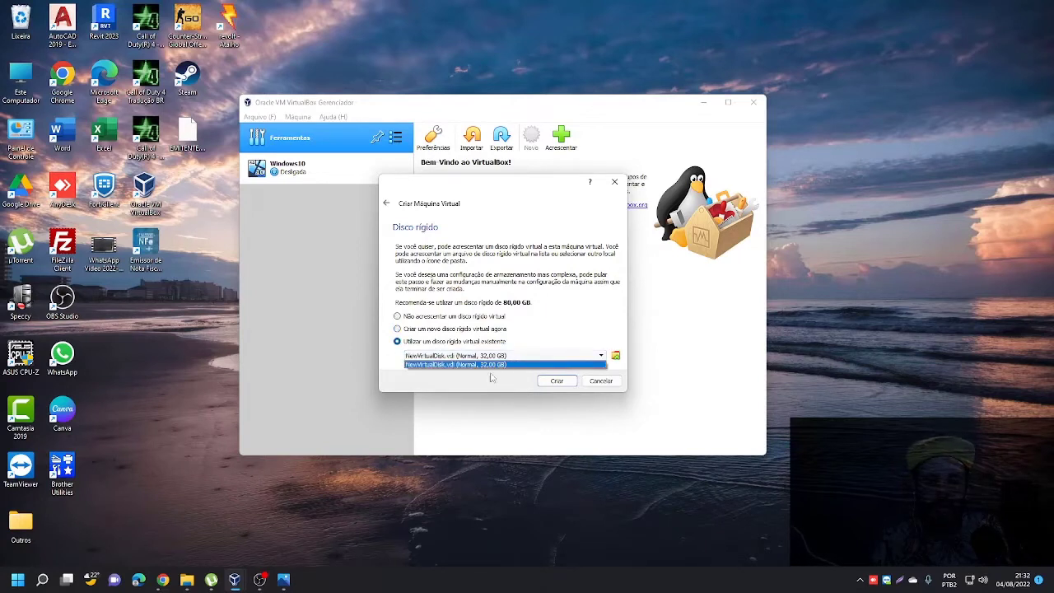
pyautogui.click(475, 341)
pyautogui.click(475, 330)
pyautogui.click(569, 384)
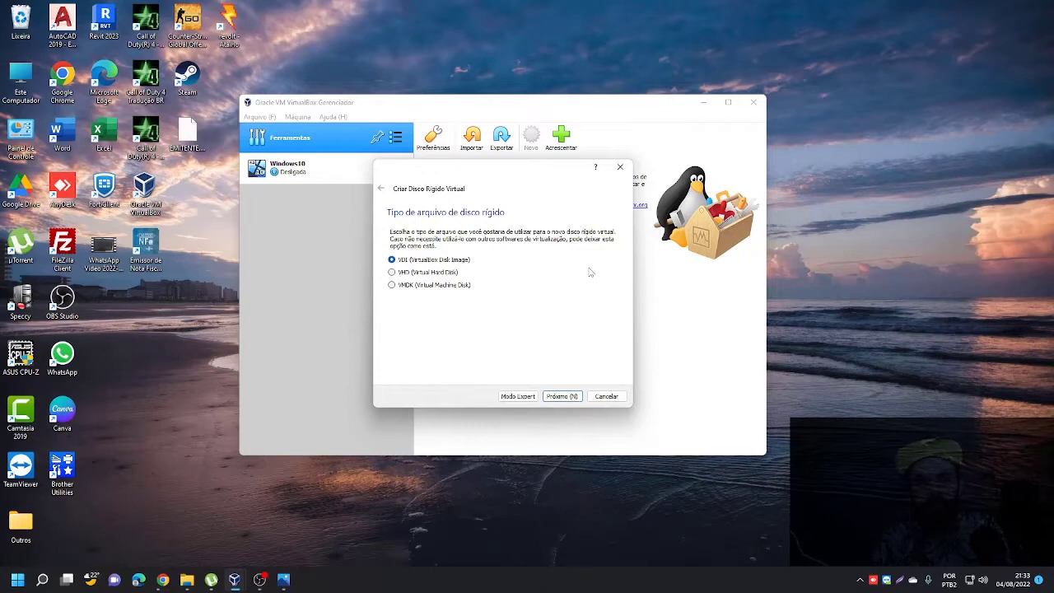
# Step: Choose the VDI (VirtualBox Disk Image) file type and dynamically allocated storage for the new virtual hard disk
pyautogui.click(427, 272)
pyautogui.click(429, 260)
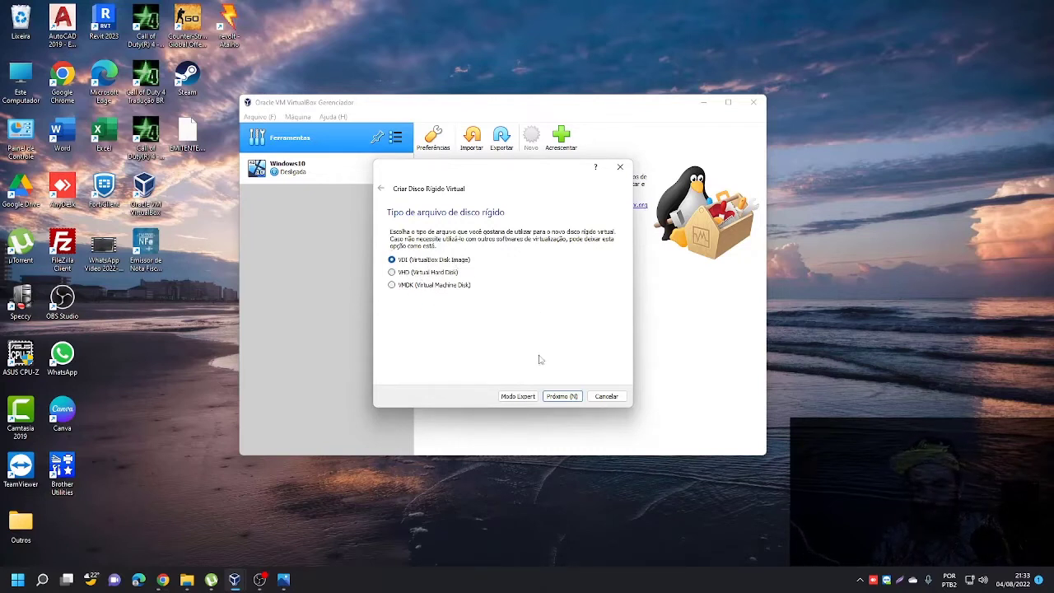
pyautogui.click(563, 396)
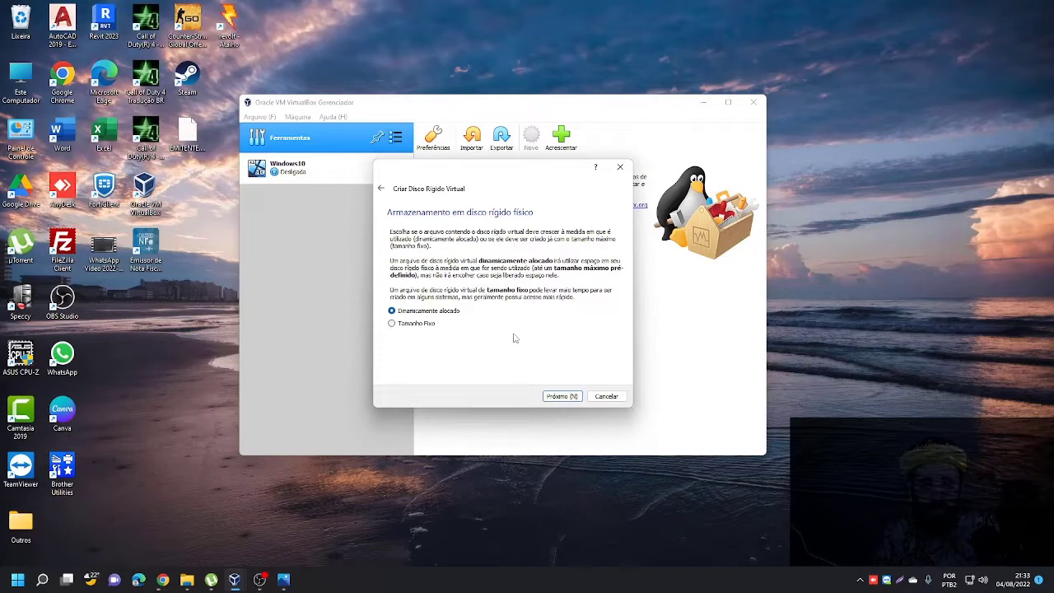
pyautogui.click(435, 325)
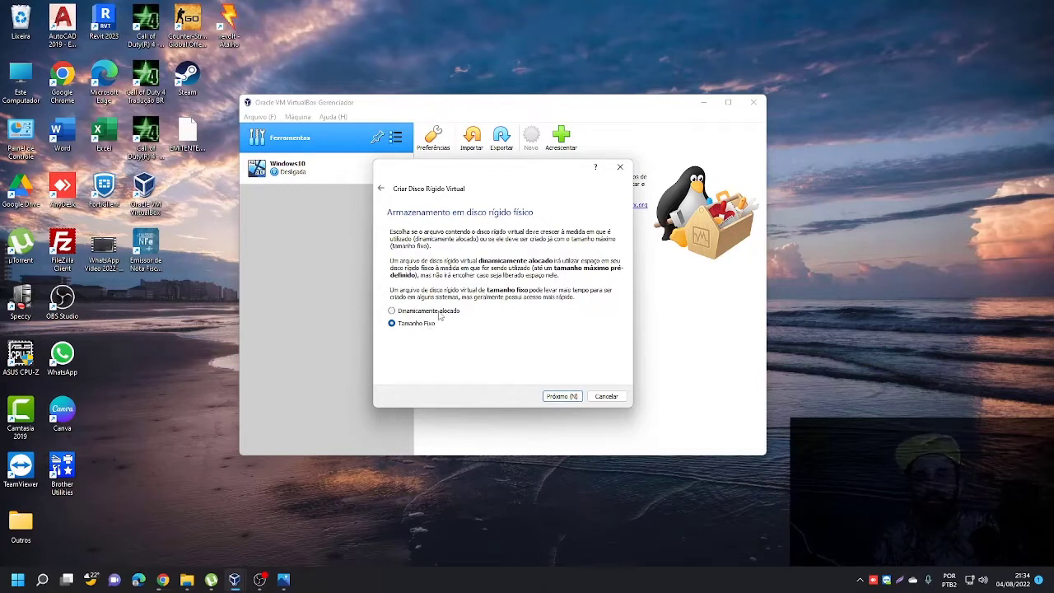
pyautogui.click(440, 314)
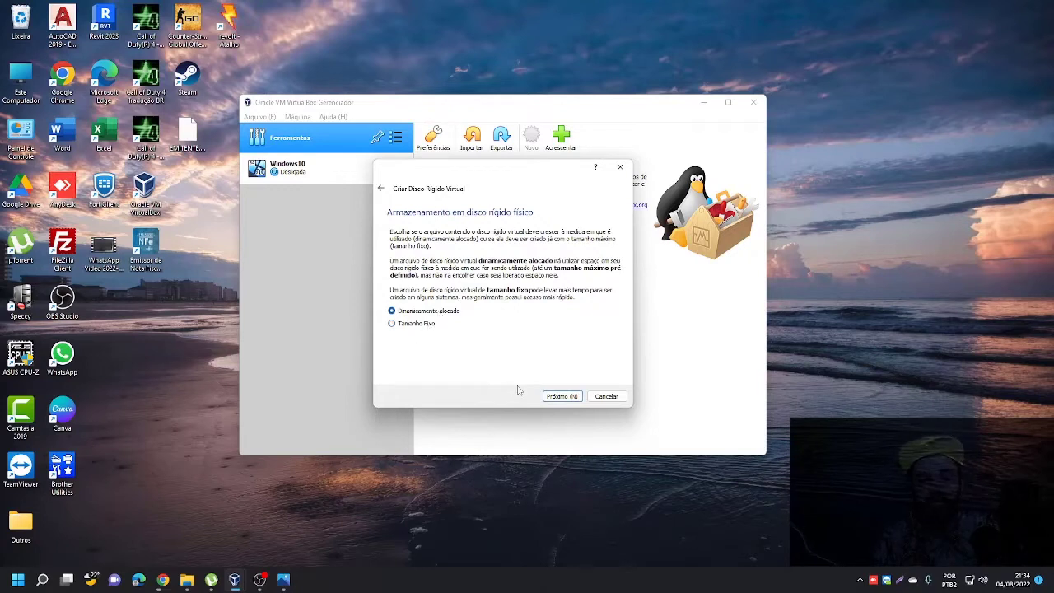
pyautogui.click(564, 397)
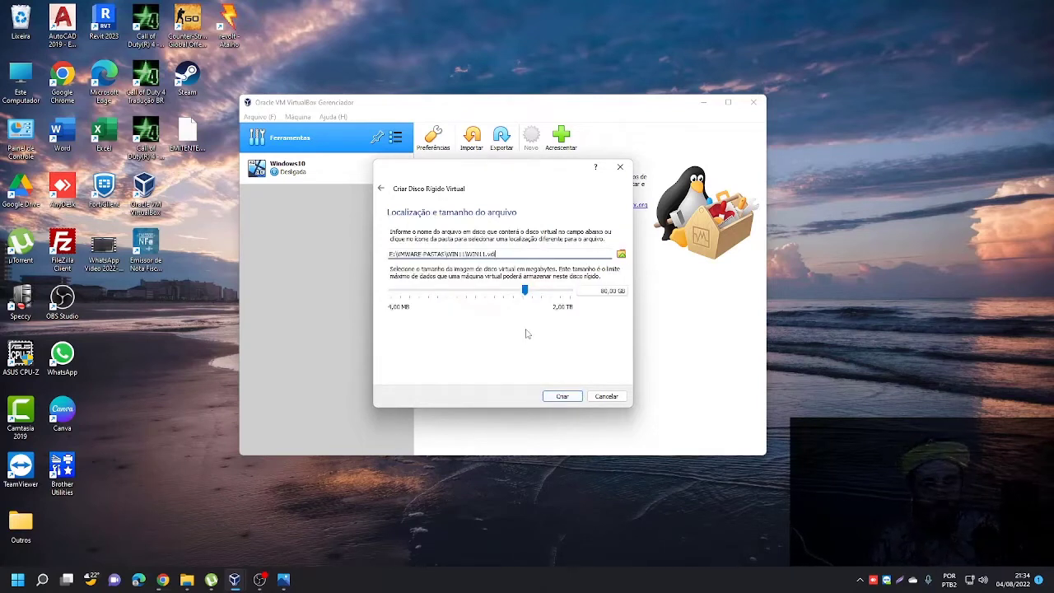
# Step: Set the virtual disk size to 117,20 GB, keeping the WIN11.vdi file location, and create the disk
pyautogui.moveTo(524, 256); pyautogui.dragTo(474, 256)
pyautogui.moveTo(520, 293)
pyautogui.mouseDown()
pyautogui.moveTo(480, 297)
pyautogui.moveTo(532, 296)
pyautogui.mouseUp()
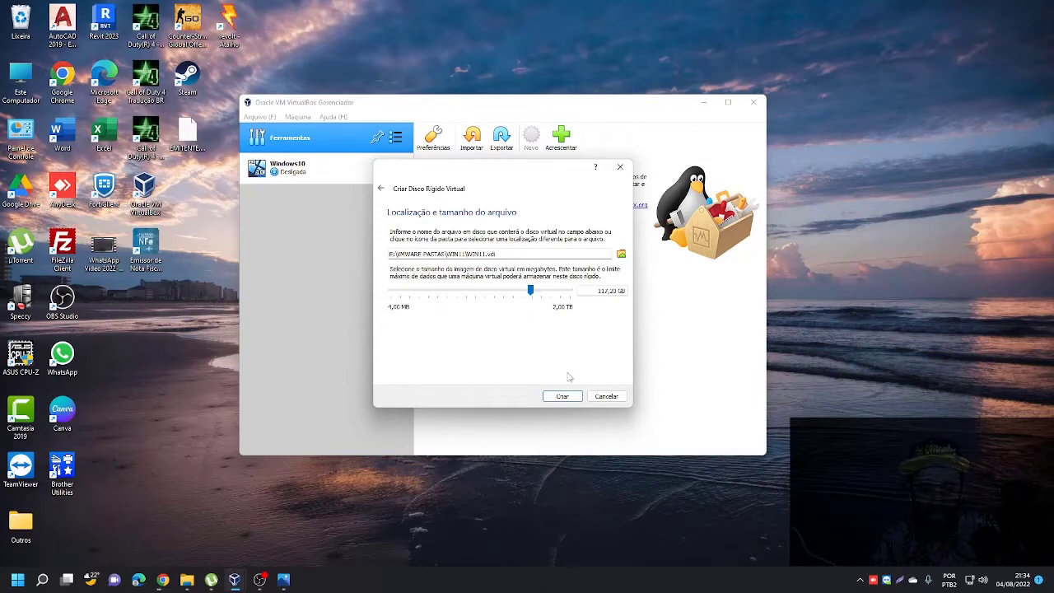
pyautogui.click(564, 397)
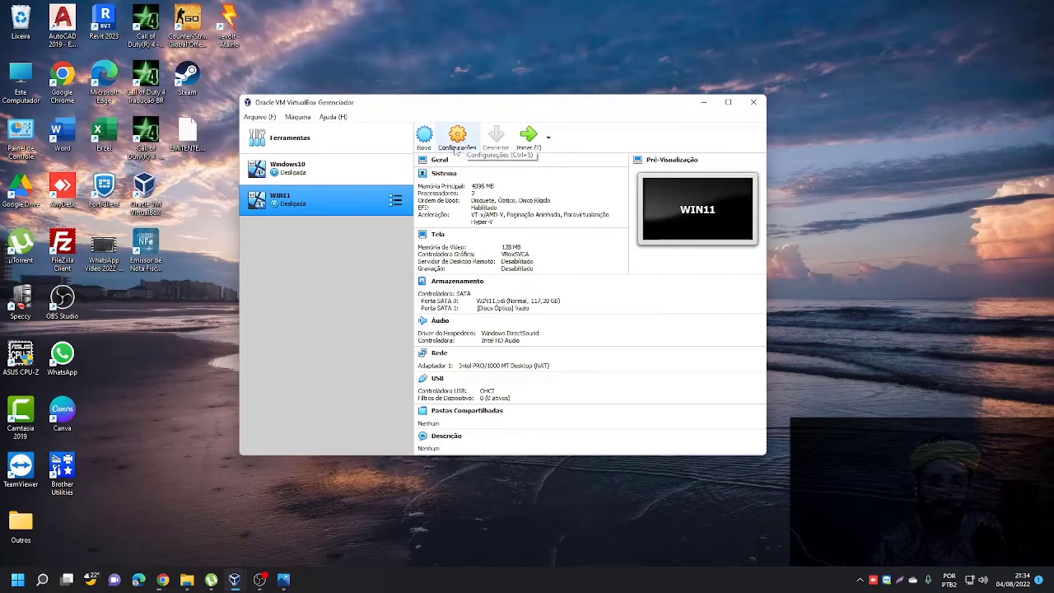
# Step: In the WIN11 machine's settings, review the general options and move the floppy below the optical drive and hard disk in the boot order
pyautogui.click(455, 154)
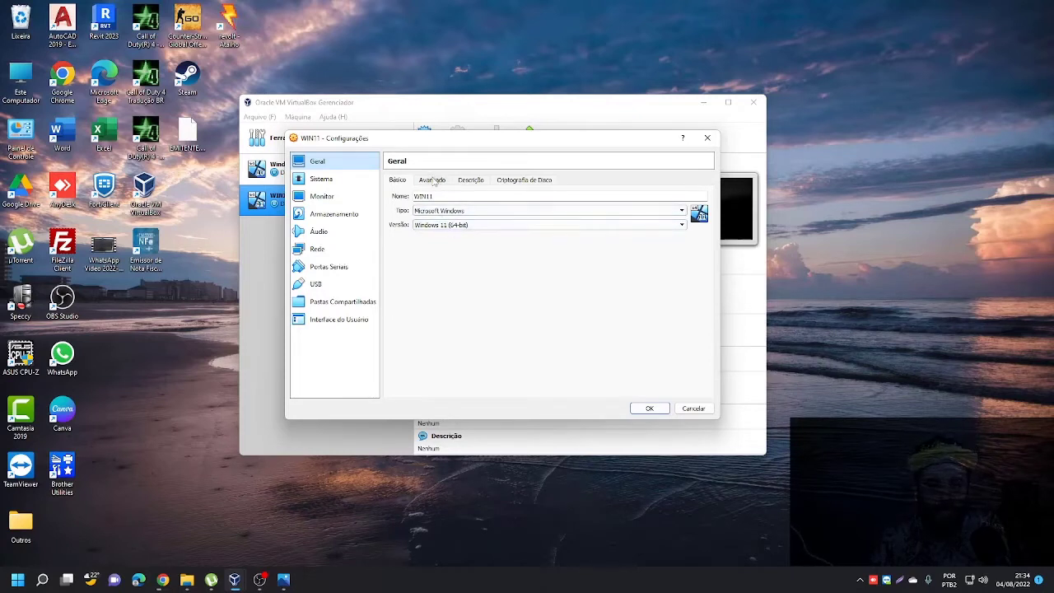
pyautogui.click(470, 179)
pyautogui.click(495, 182)
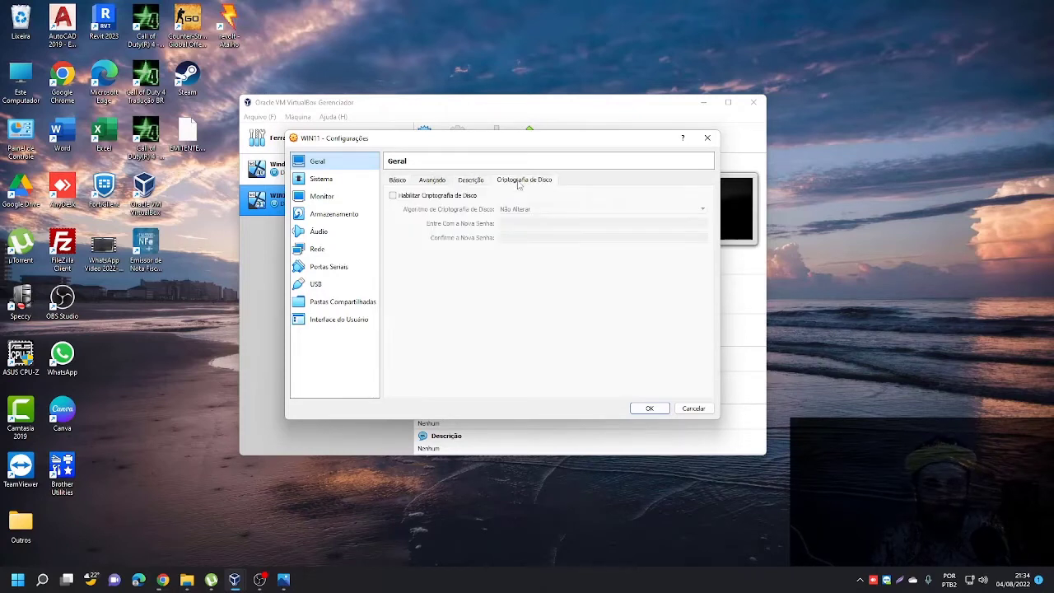
pyautogui.click(427, 183)
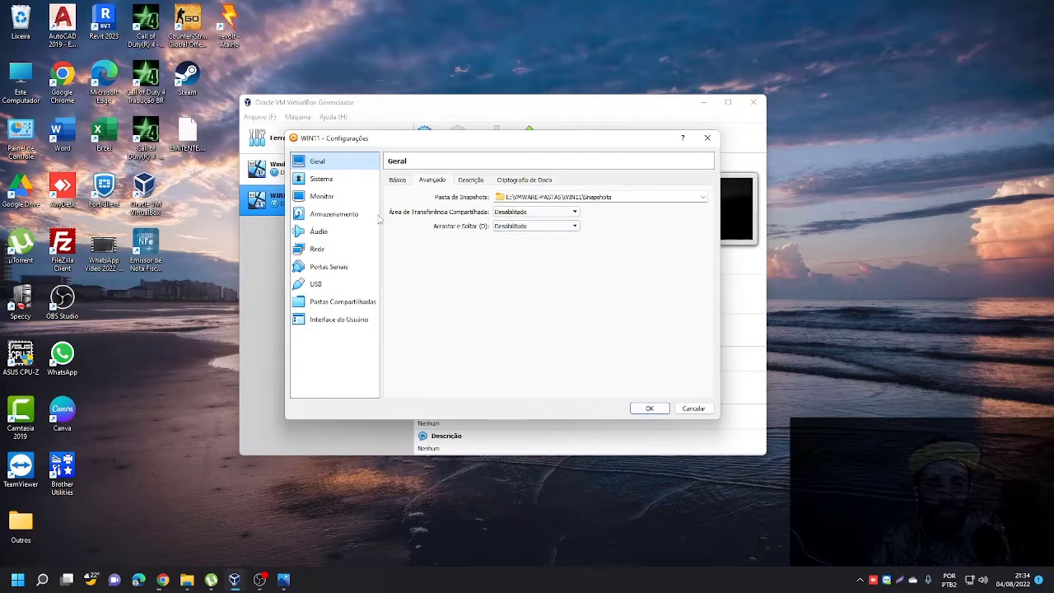
pyautogui.click(355, 183)
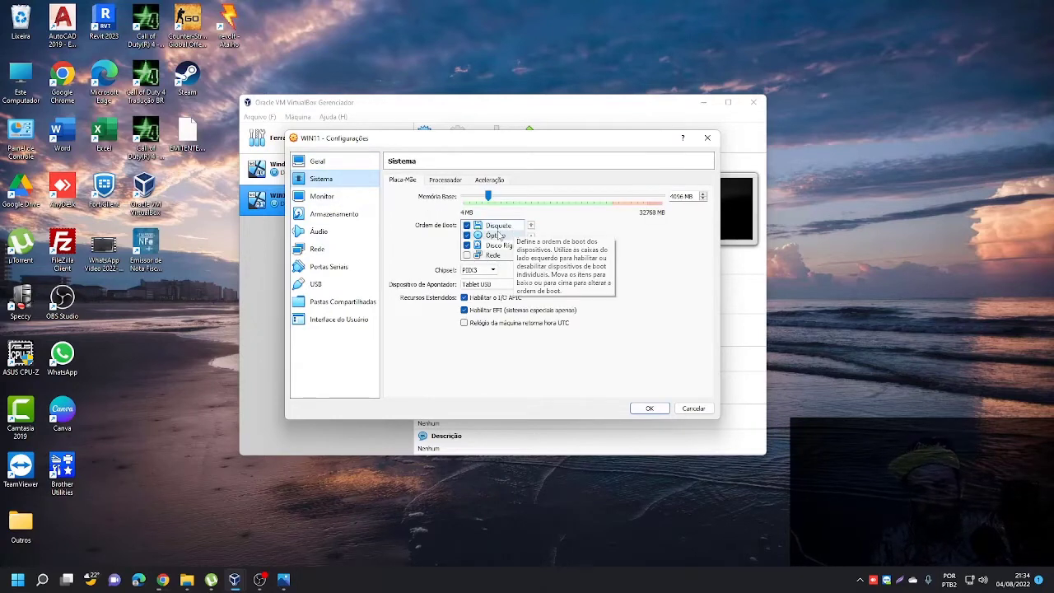
pyautogui.click(497, 226)
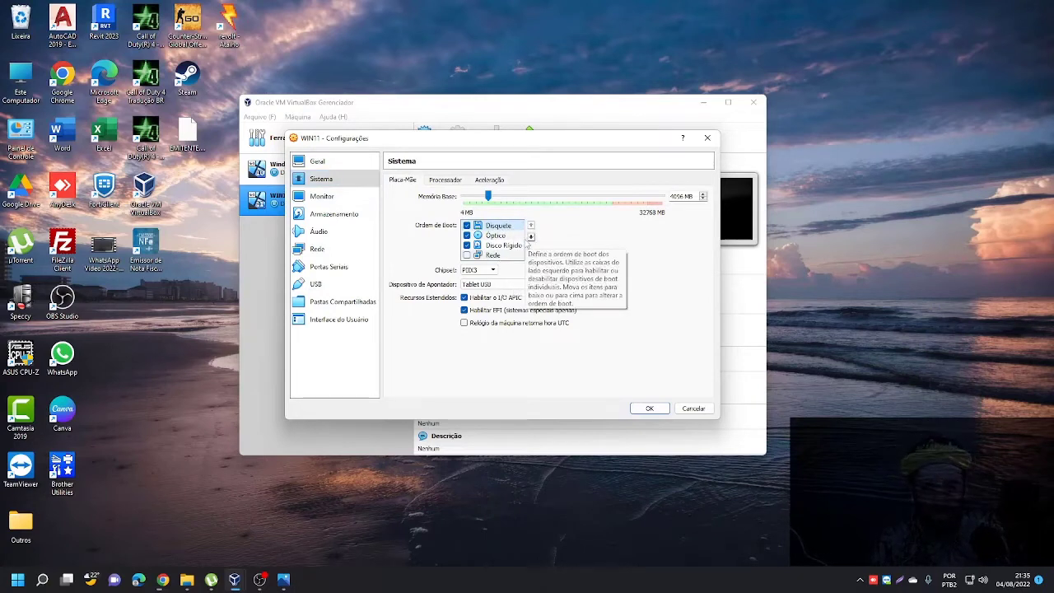
pyautogui.click(532, 238)
pyautogui.click(531, 238)
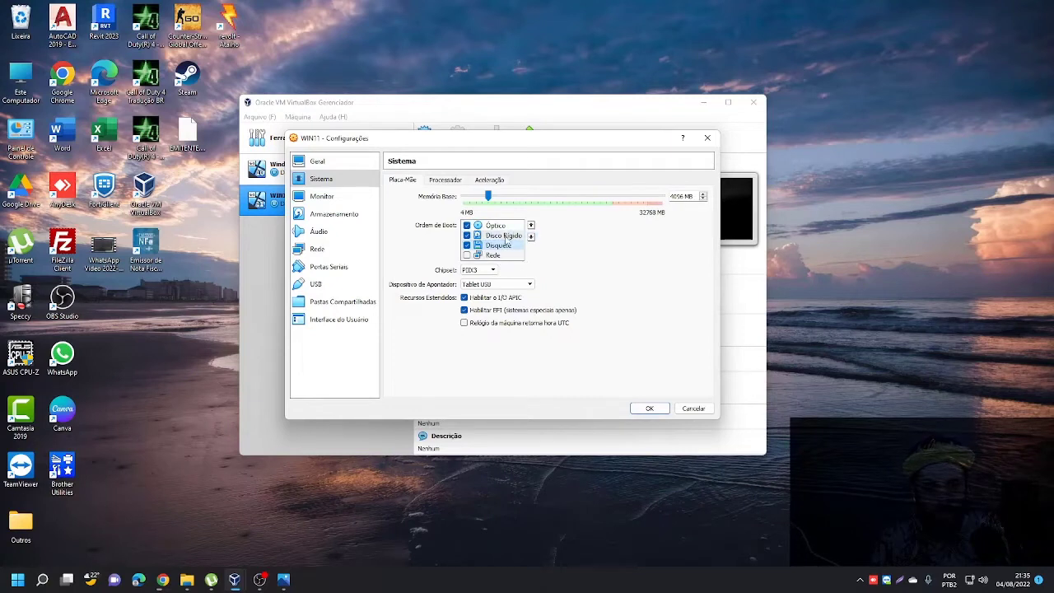
pyautogui.click(502, 228)
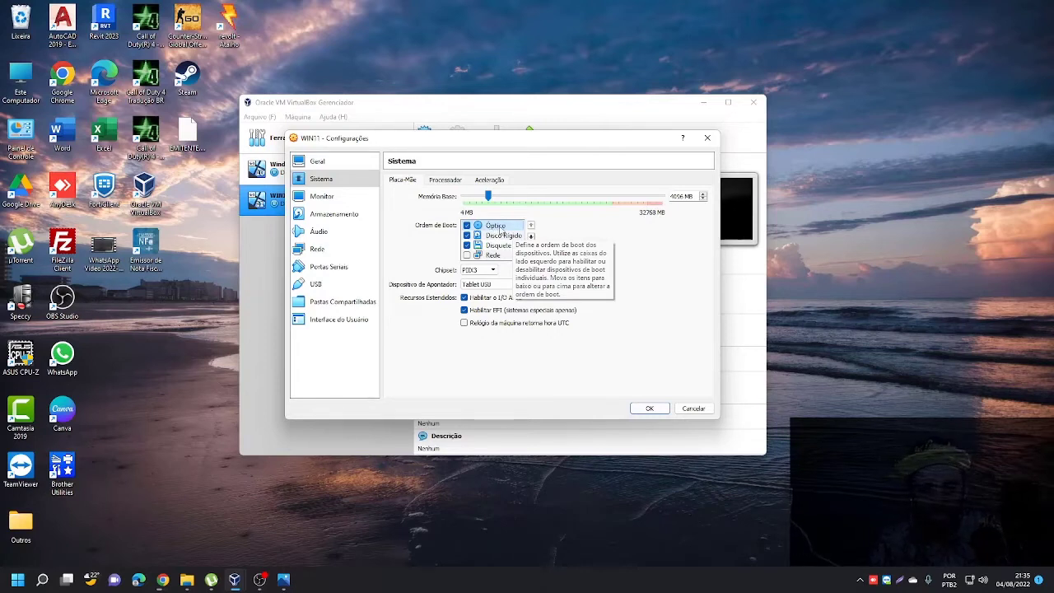
# Step: Attach the Win11_BrazilianPortuguese_x64v1.iso disk image from the Downloads folder to the WIN11 machine's empty optical drive
pyautogui.click(334, 214)
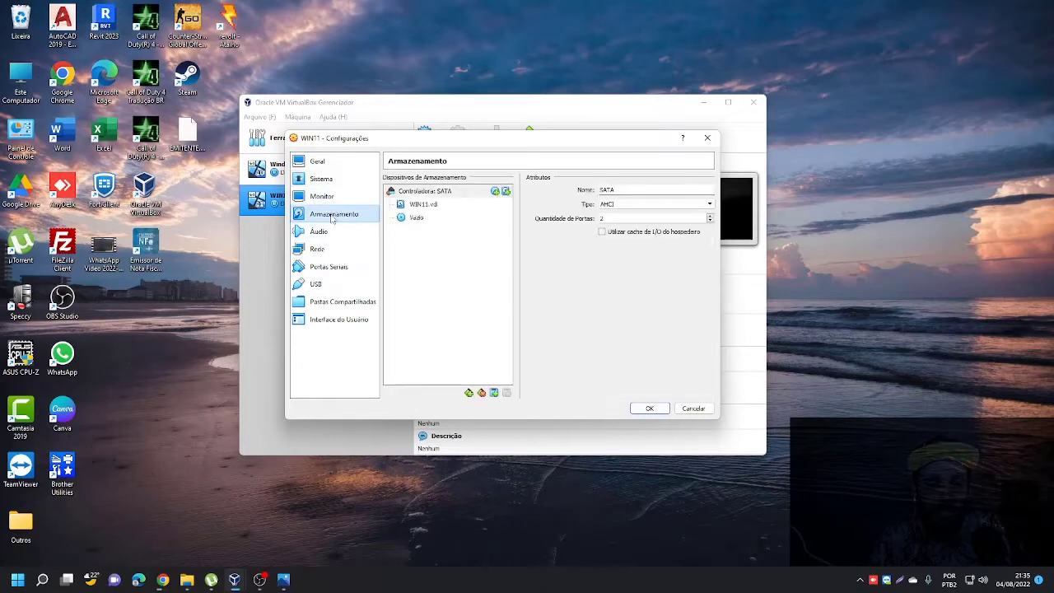
pyautogui.click(430, 206)
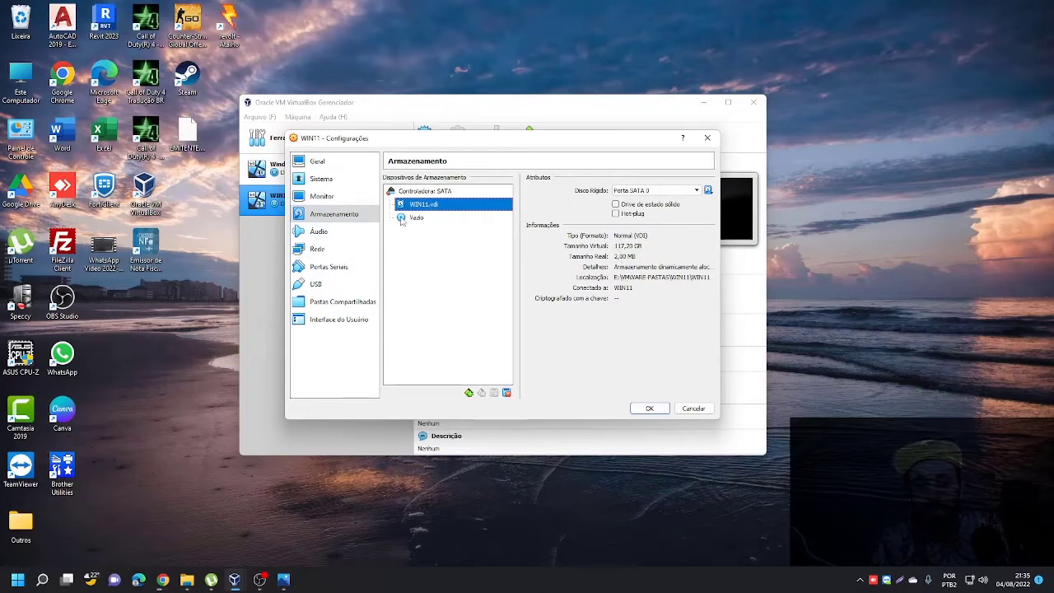
pyautogui.click(418, 220)
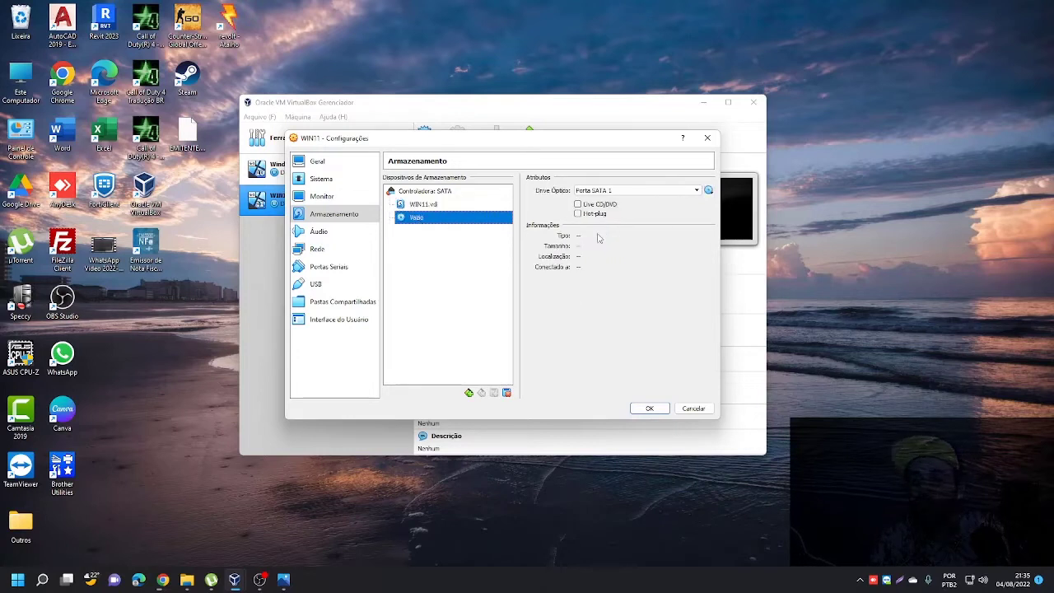
pyautogui.click(709, 191)
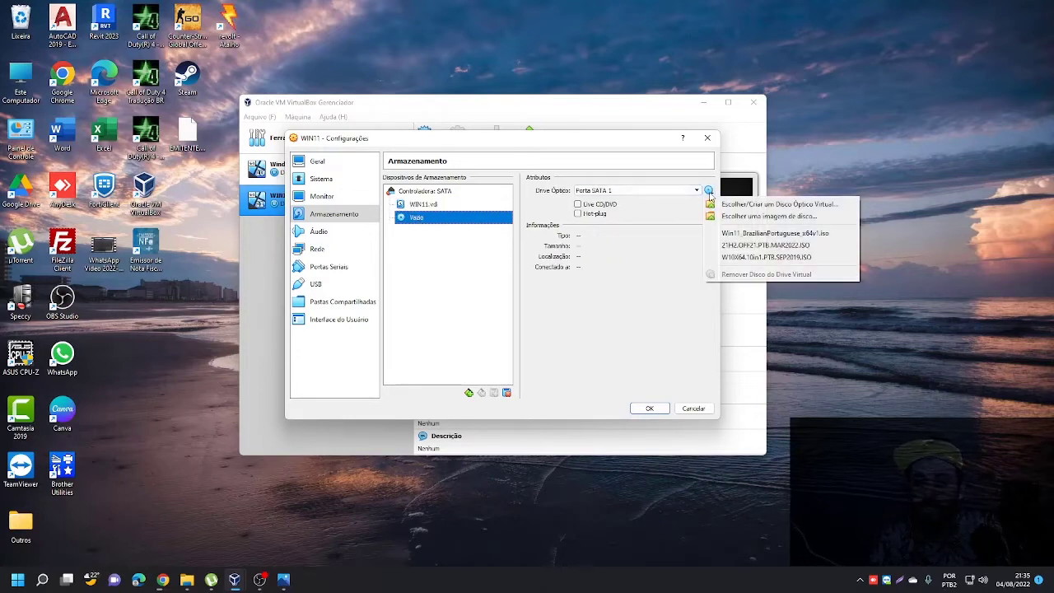
pyautogui.click(758, 219)
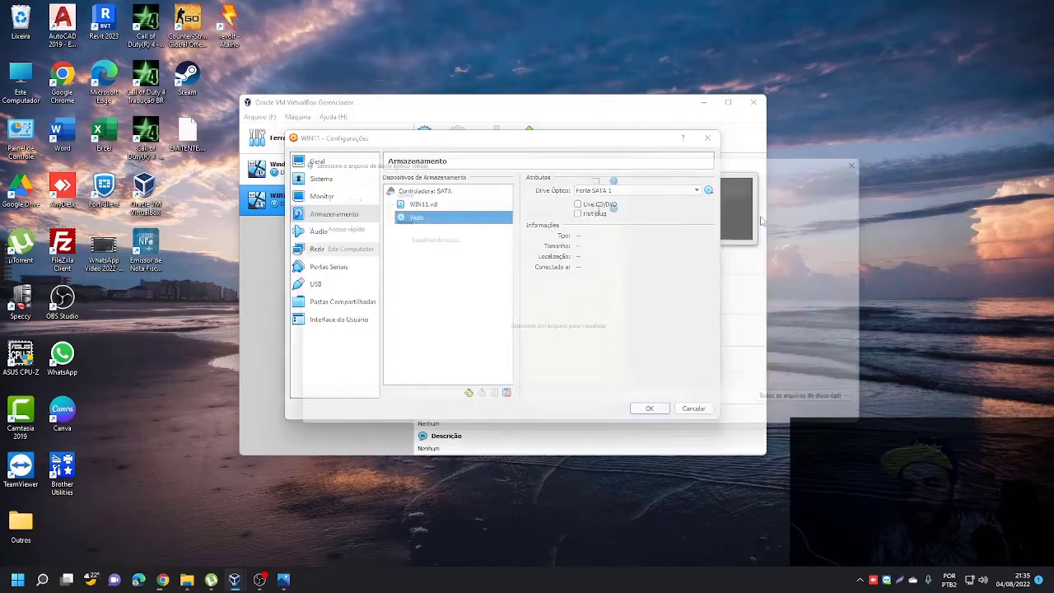
pyautogui.click(473, 254)
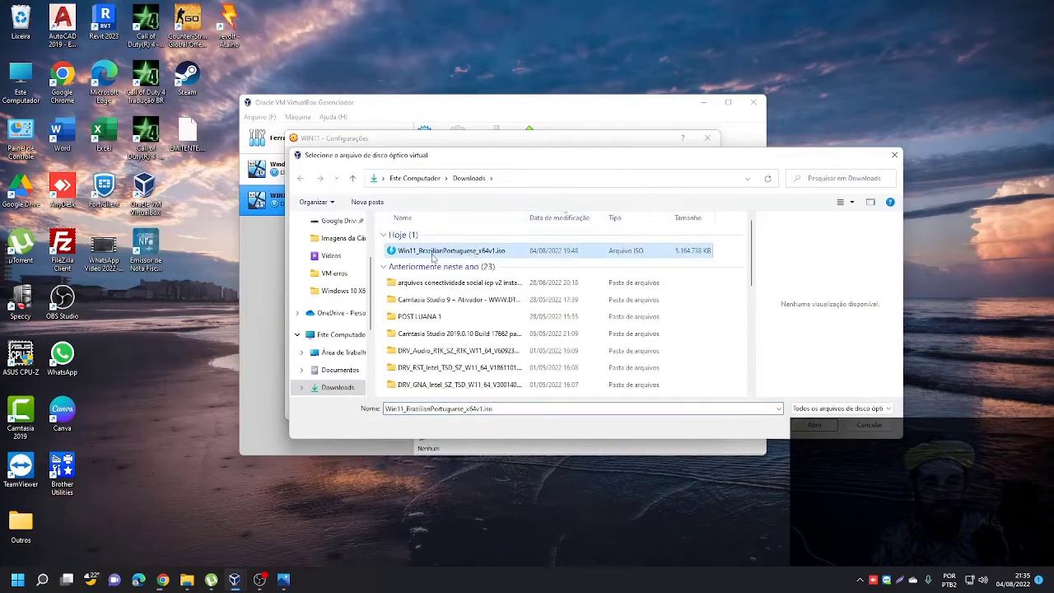
pyautogui.click(814, 425)
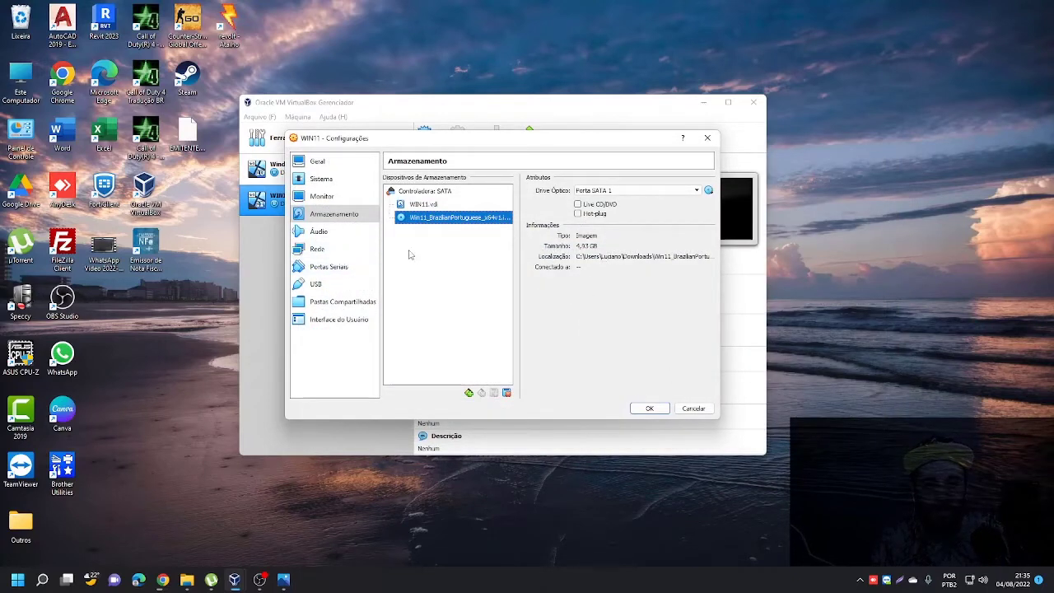
# Step: Connect network adapter 1 of the WIN11 machine in bridged mode (Placa em modo Bridge)
pyautogui.click(344, 247)
pyautogui.click(518, 211)
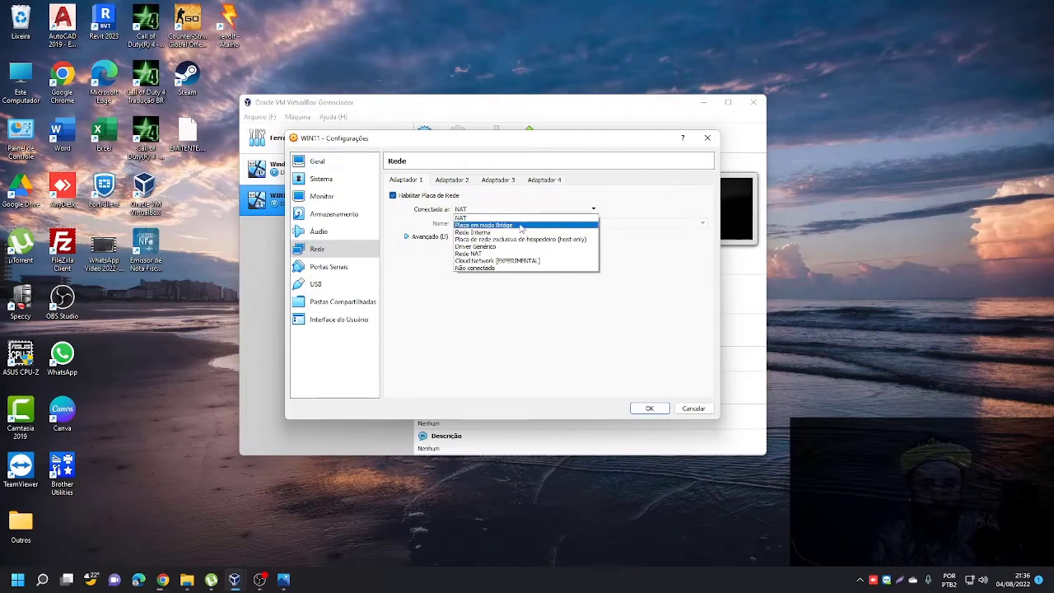
pyautogui.click(521, 226)
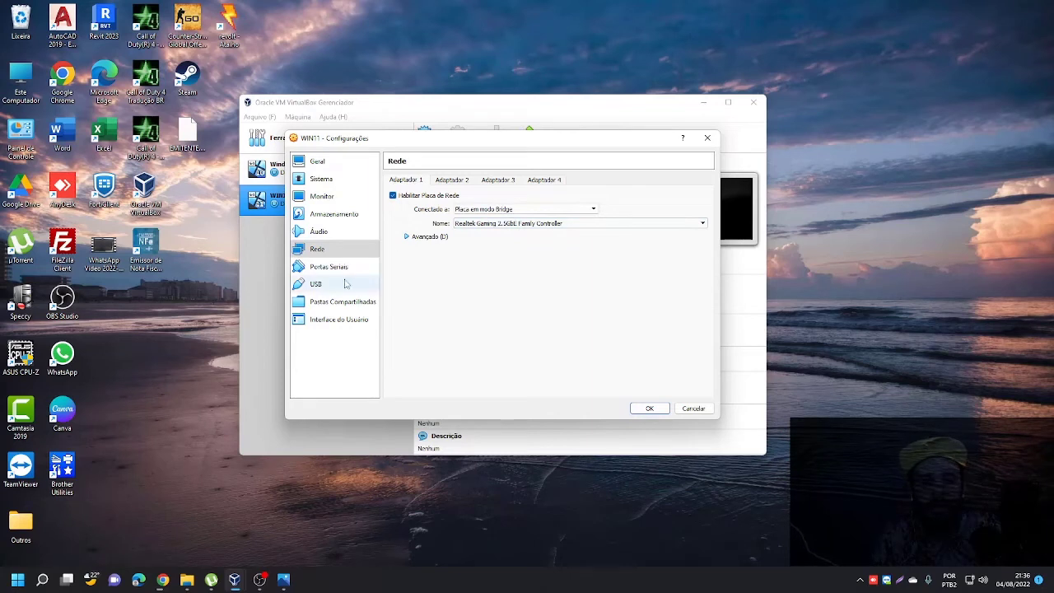
# Step: Examine the settings of network adapters 2, 3 and 4, and return to adapter 1
pyautogui.click(452, 182)
pyautogui.click(486, 180)
pyautogui.click(536, 180)
pyautogui.click(511, 181)
pyautogui.click(426, 182)
pyautogui.click(443, 182)
pyautogui.click(501, 182)
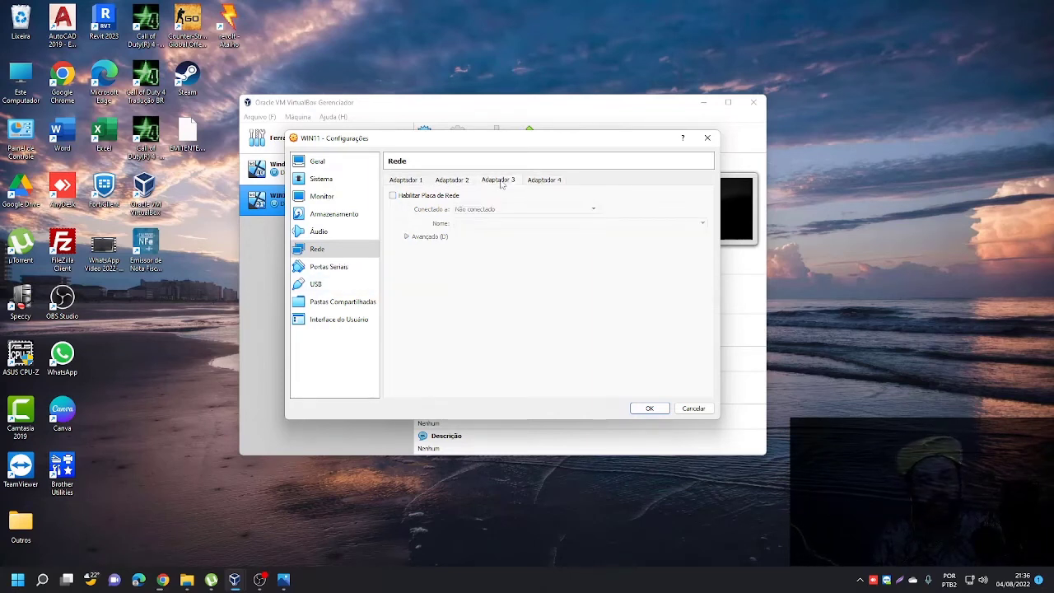
pyautogui.click(408, 182)
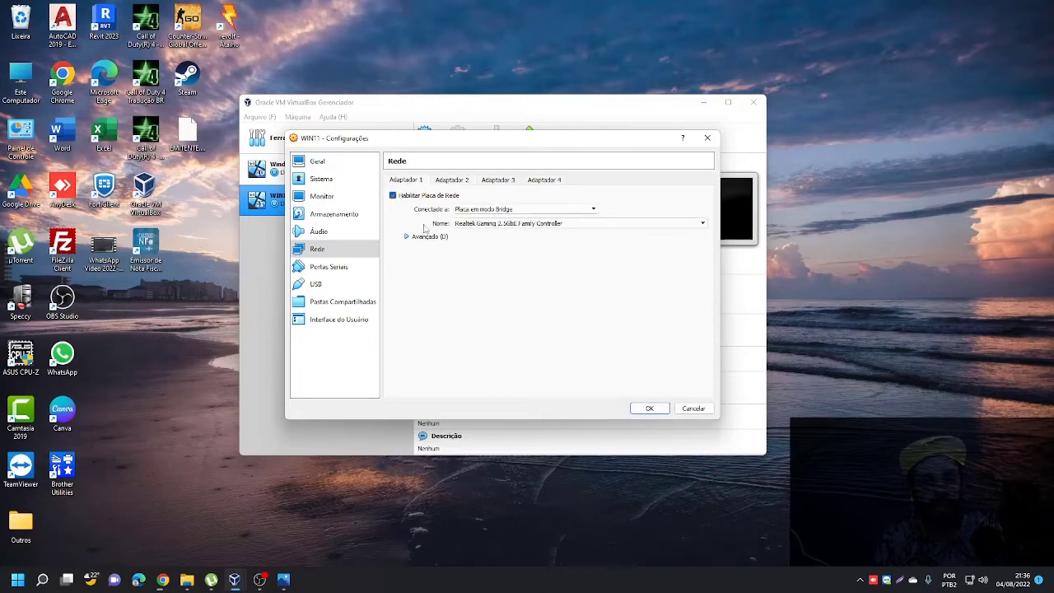
# Step: Check the USB and serial port settings, and save the WIN11 machine's configuration
pyautogui.click(316, 284)
pyautogui.click(329, 266)
pyautogui.click(650, 409)
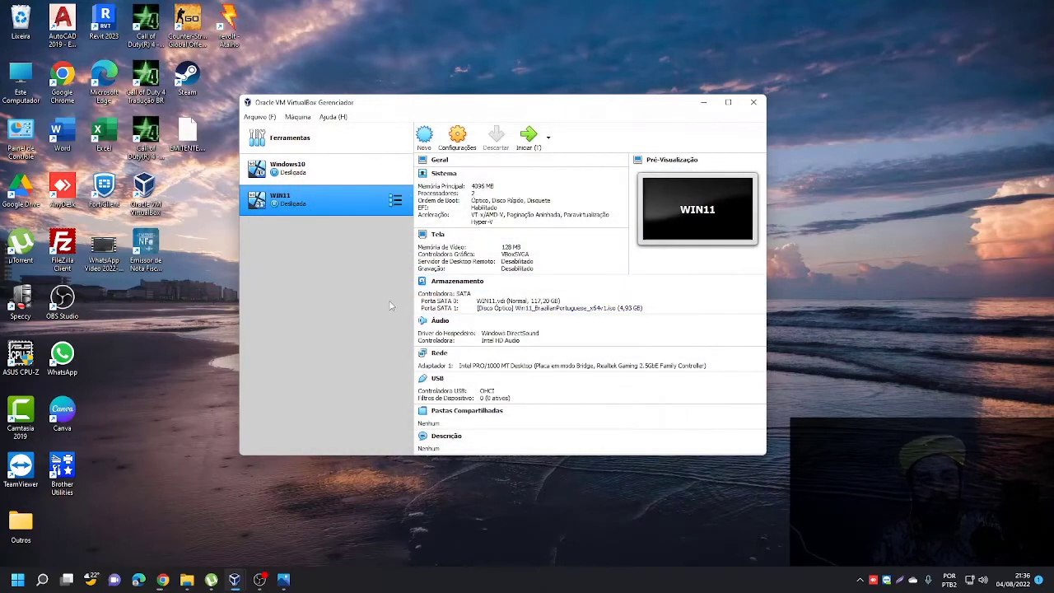
# Step: Start the WIN11 virtual machine and boot it from the Windows 11 installation disc
pyautogui.click(529, 138)
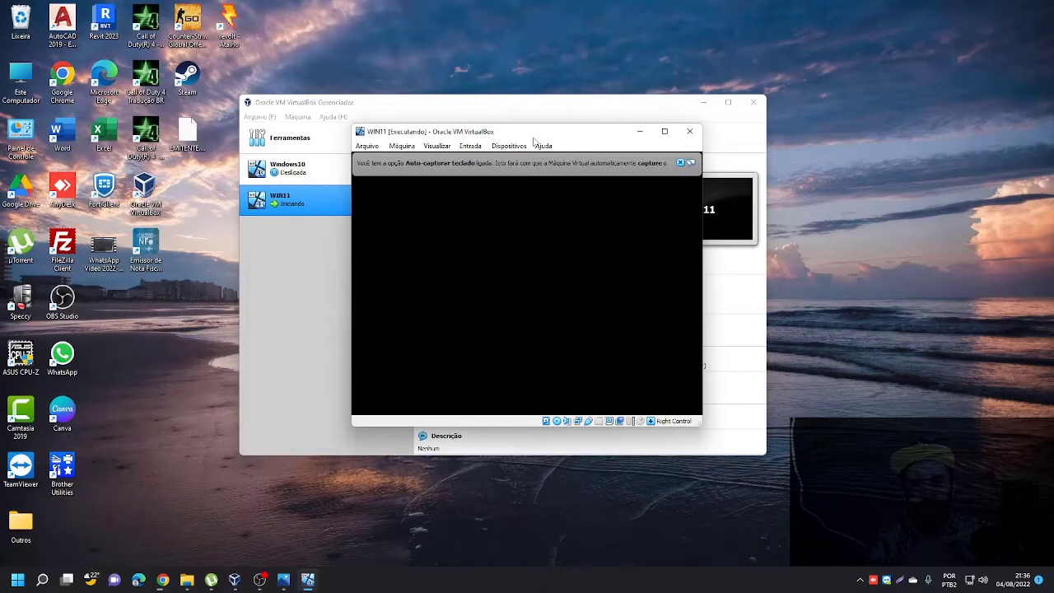
pyautogui.click(891, 147)
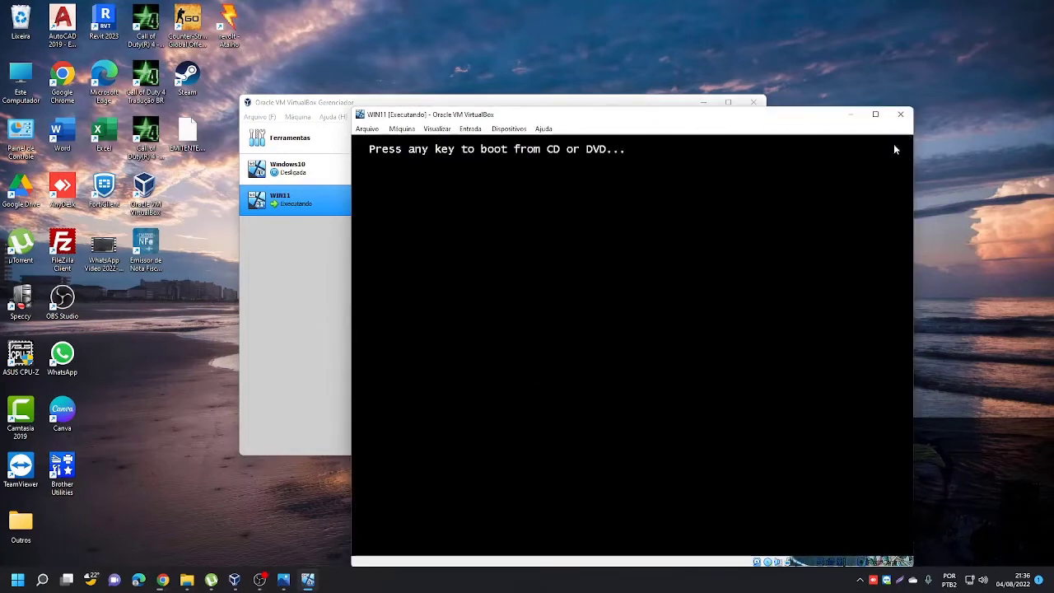
pyautogui.press('Return')
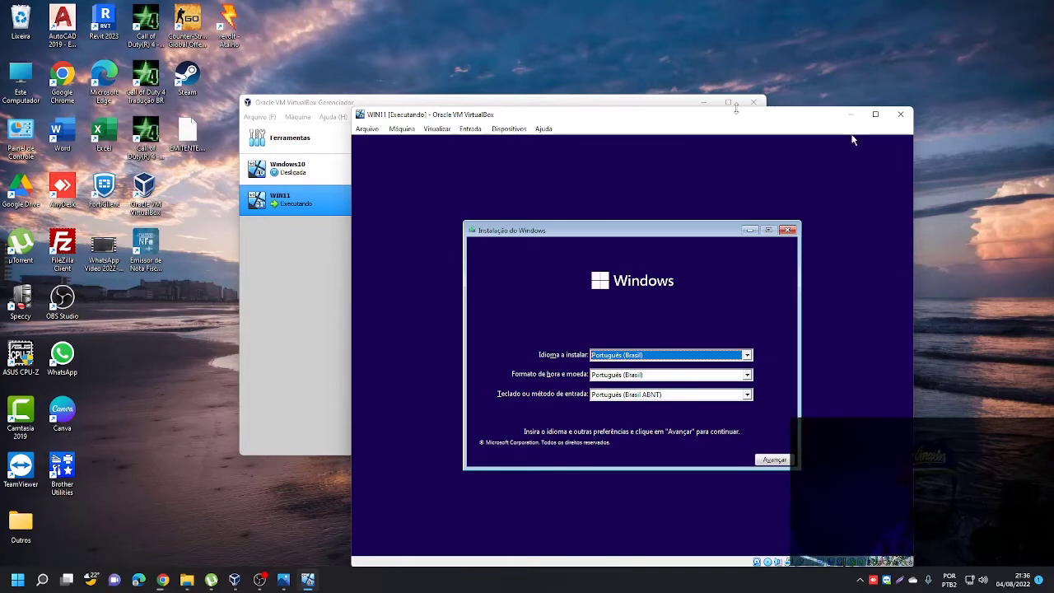
# Step: Cancel the Windows installation and close the WIN11 virtual machine by powering it off
pyautogui.click(784, 233)
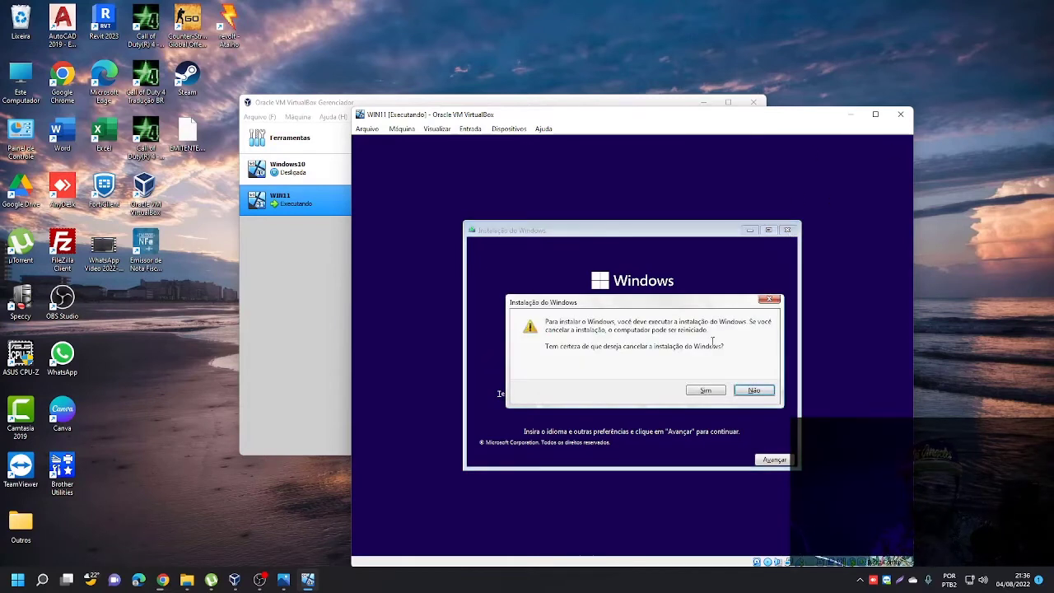
pyautogui.click(706, 391)
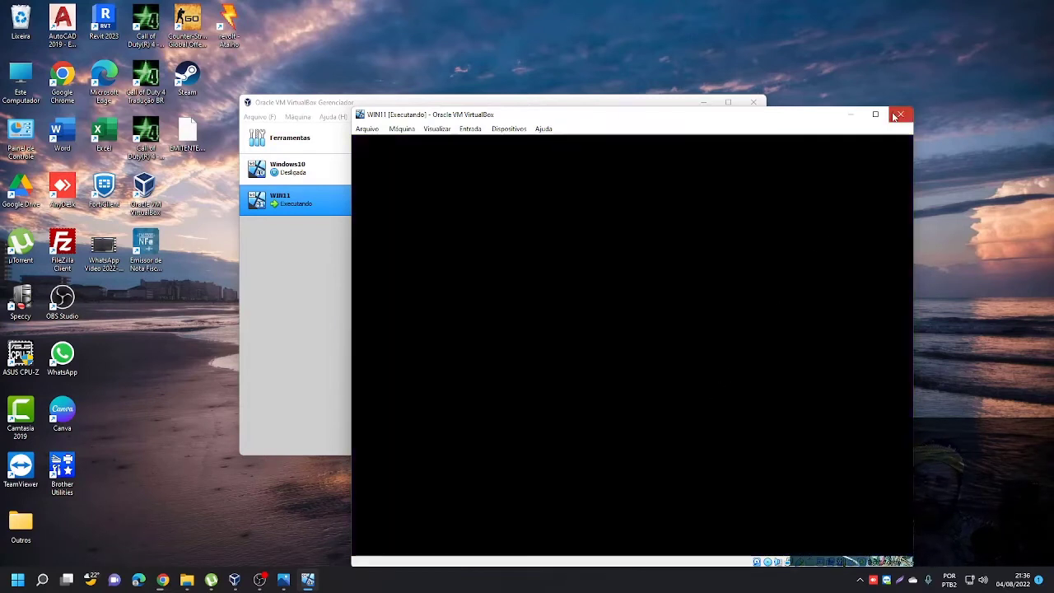
pyautogui.click(896, 116)
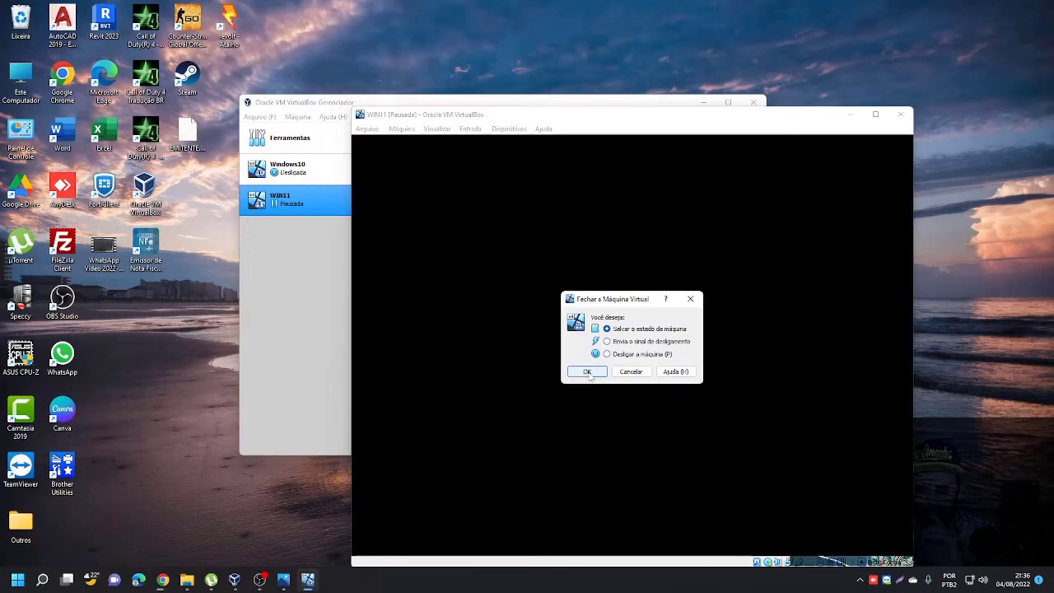
pyautogui.click(607, 354)
pyautogui.click(587, 372)
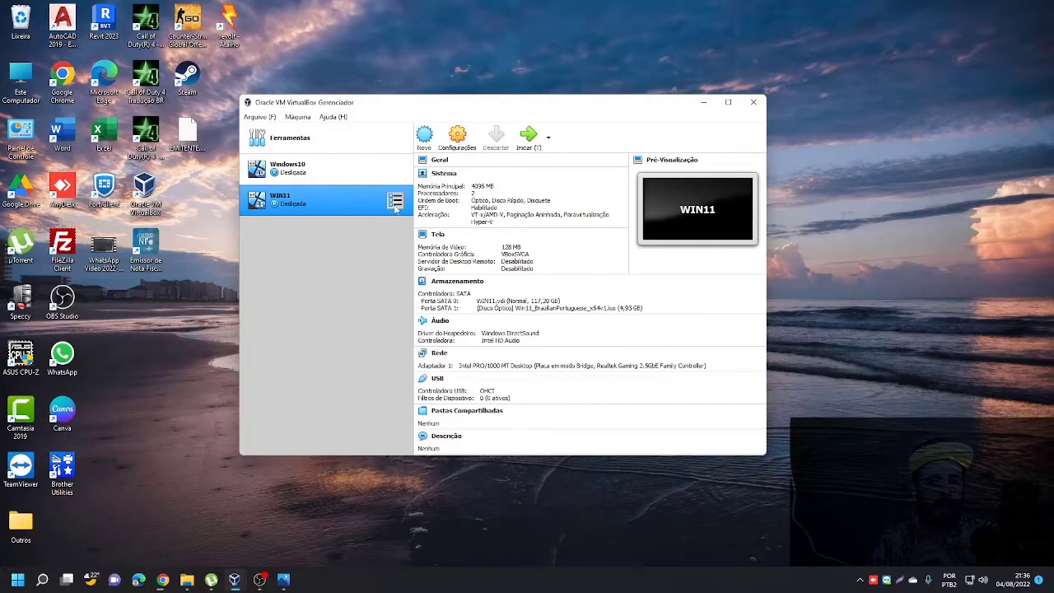
# Step: Remove the WIN11 virtual machine from VirtualBox and delete all of its files
pyautogui.rightClick(349, 202)
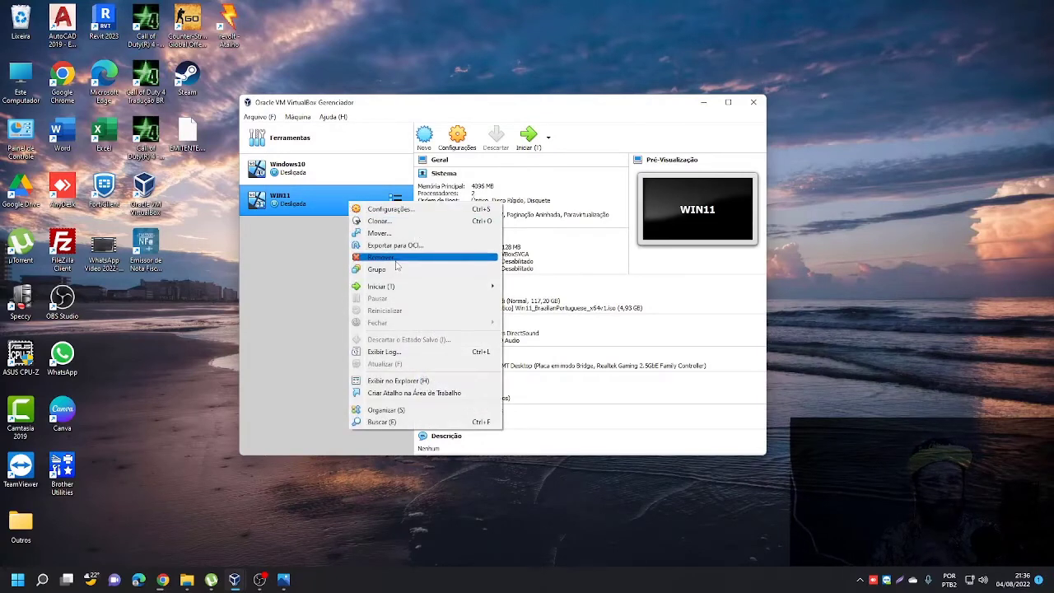
pyautogui.click(399, 260)
pyautogui.click(454, 331)
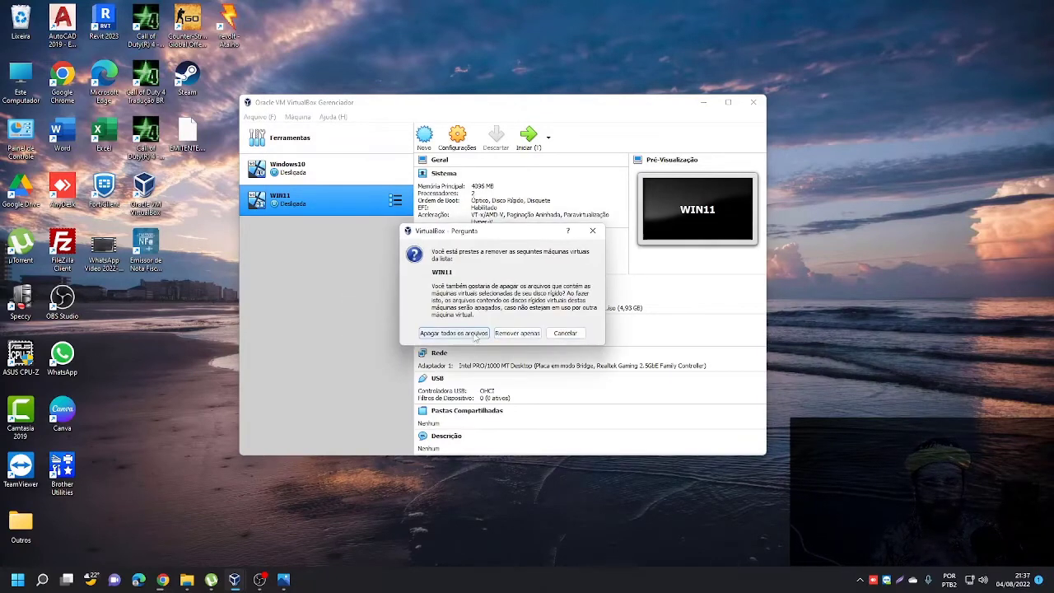
# Step: Start the existing Windows10 virtual machine and shift its window slightly away from the VirtualBox manager's machine list
pyautogui.click(351, 170)
pyautogui.click(532, 139)
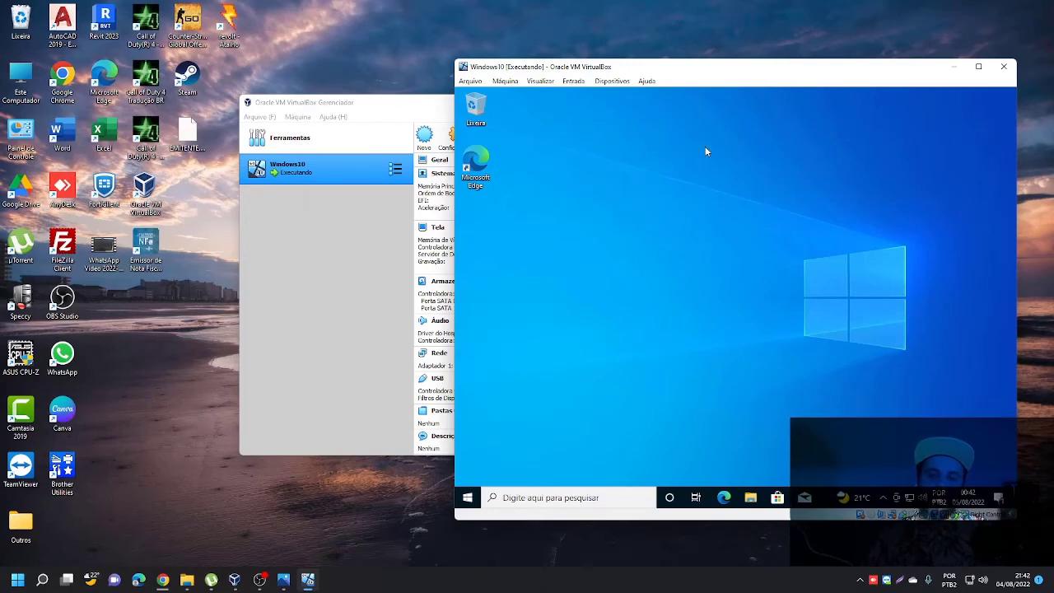
pyautogui.moveTo(748, 71)
pyautogui.mouseDown()
pyautogui.moveTo(720, 57)
pyautogui.moveTo(748, 50)
pyautogui.moveTo(760, 72)
pyautogui.mouseUp()
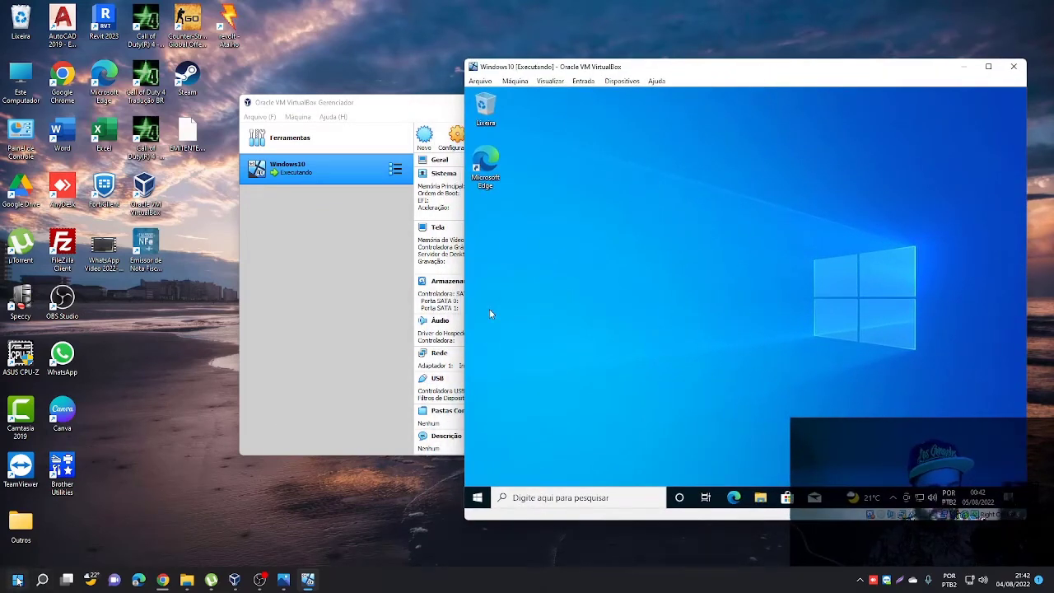
pyautogui.press('super')
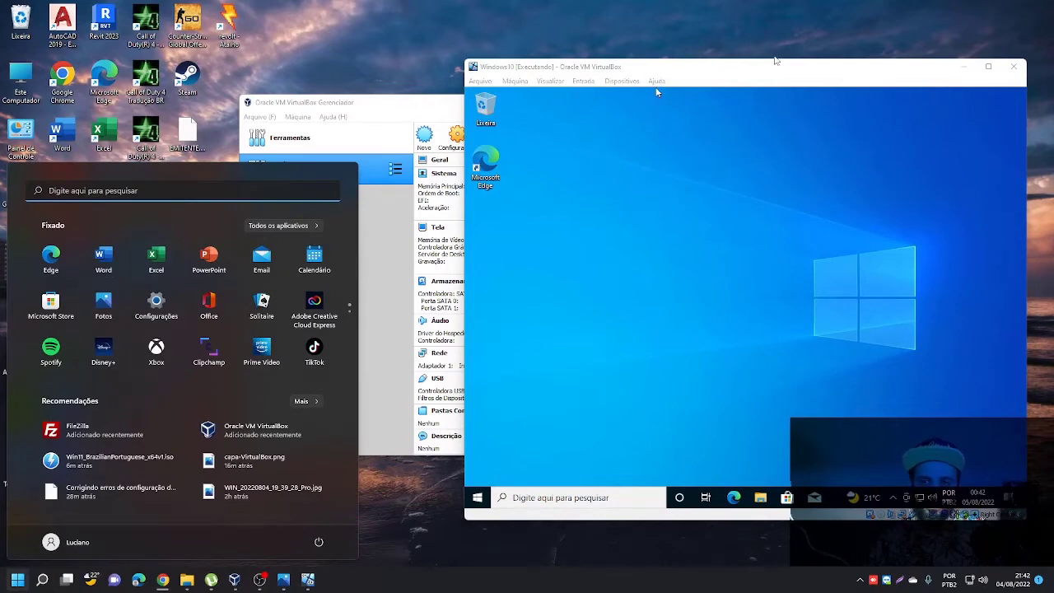
pyautogui.click(766, 68)
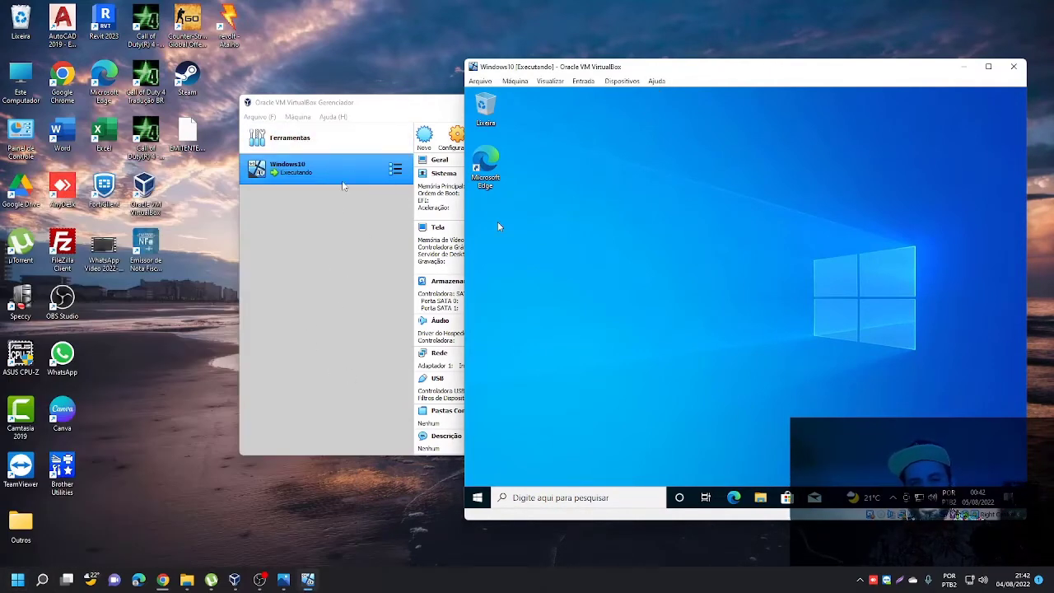
# Step: Find cmd in the Windows10 virtual machine's search and open the Command Prompt there
pyautogui.click(484, 498)
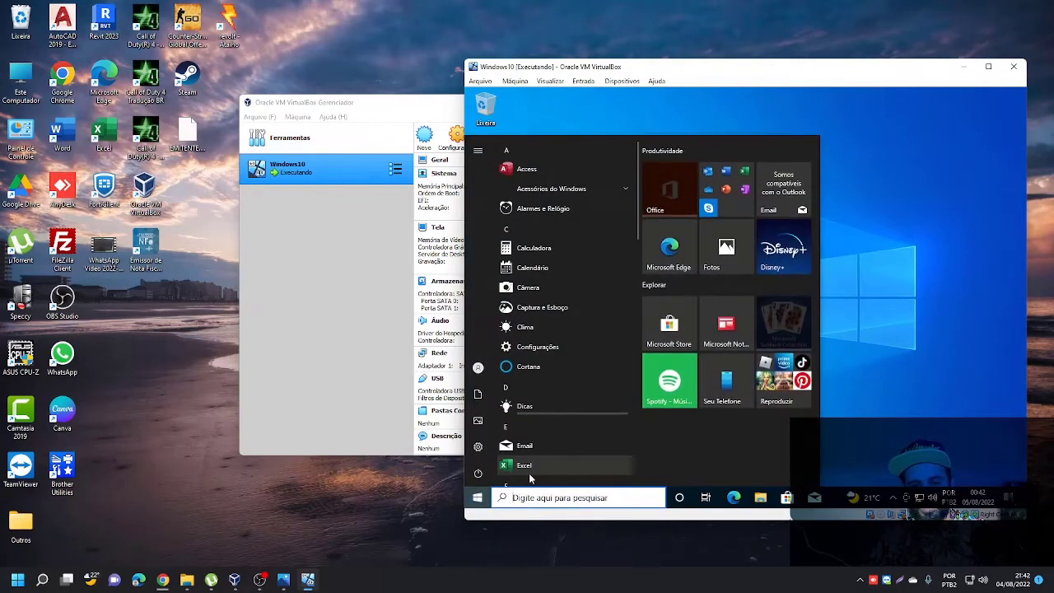
pyautogui.write('cmd')
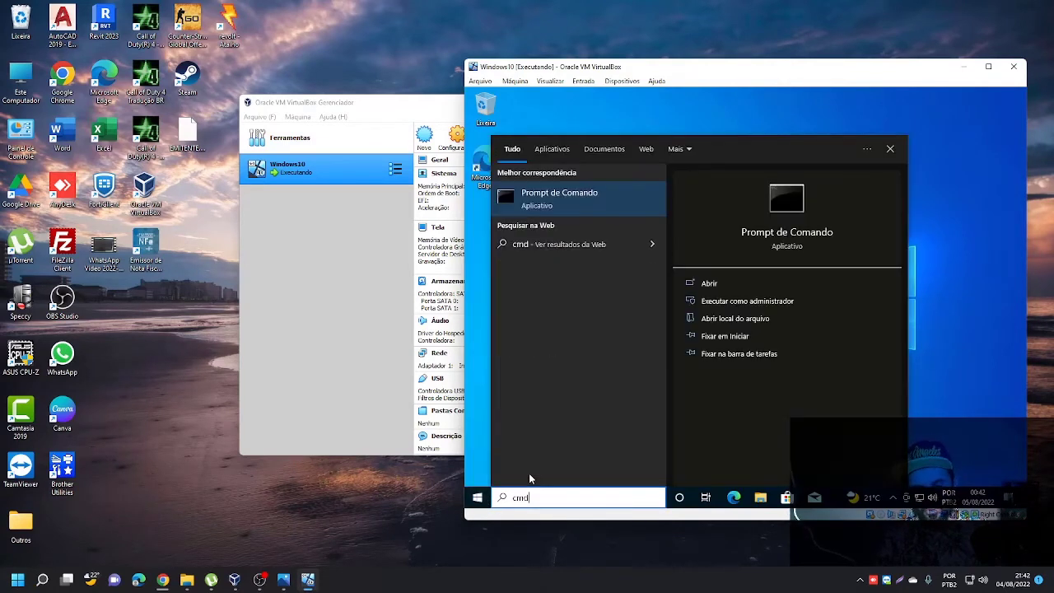
pyautogui.press('Return')
pyautogui.write('ip')
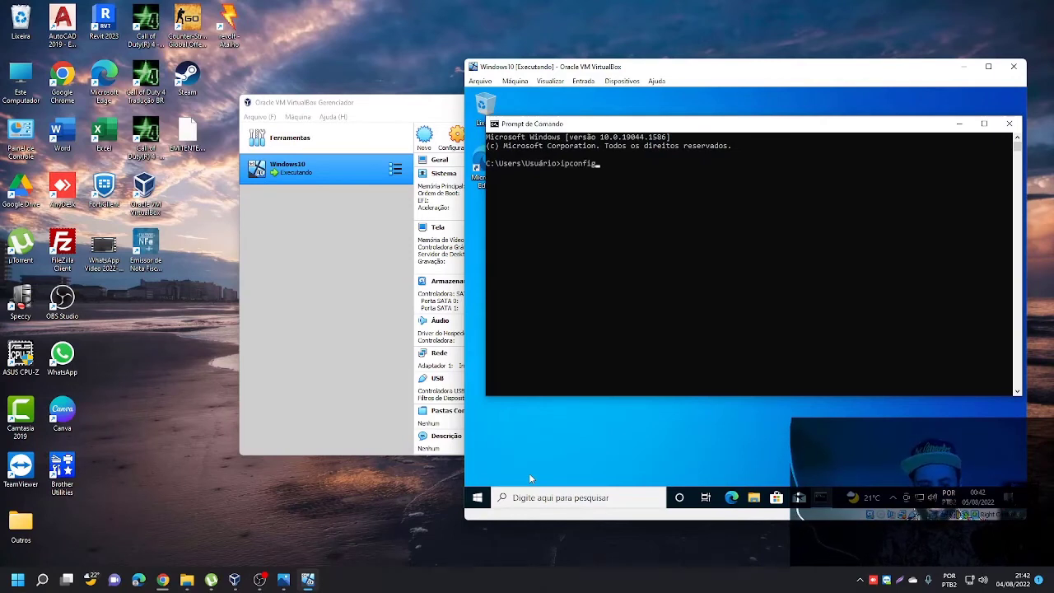
pyautogui.write('config')
pyautogui.press('Return')
pyautogui.write('ping www.uol.com.br')
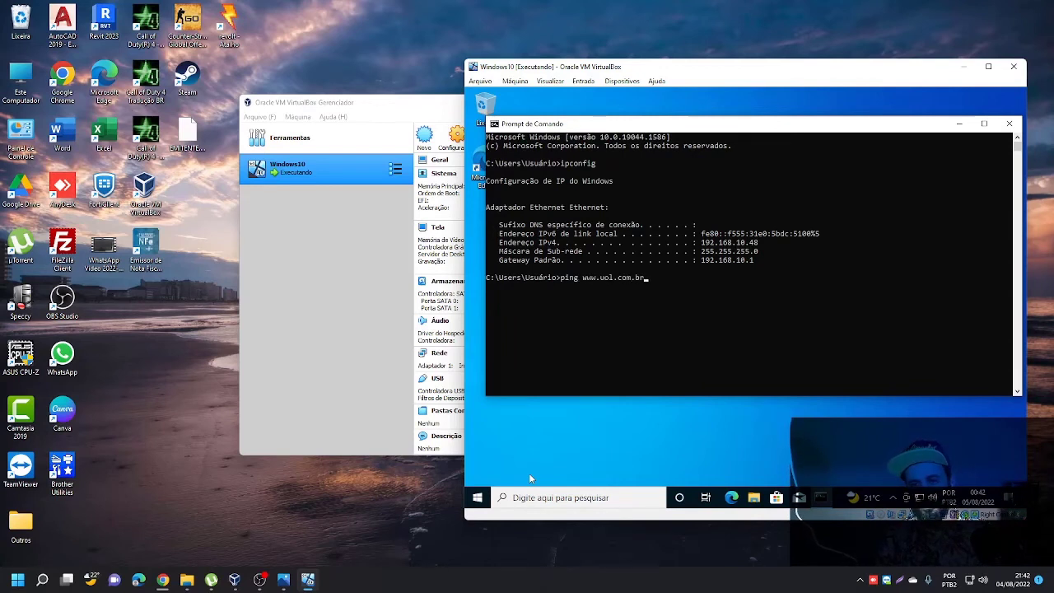
pyautogui.press('Return')
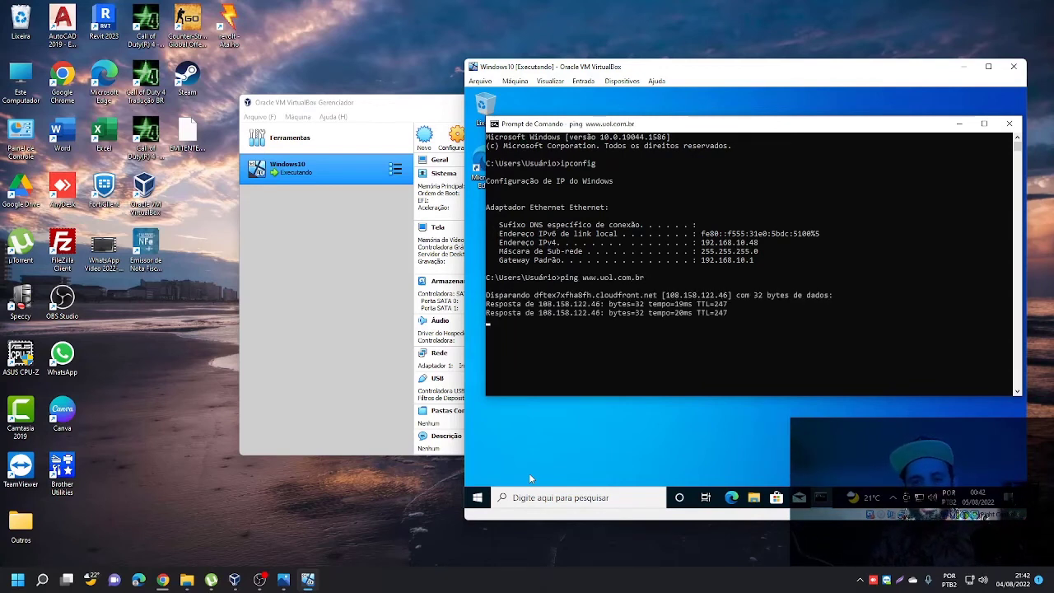